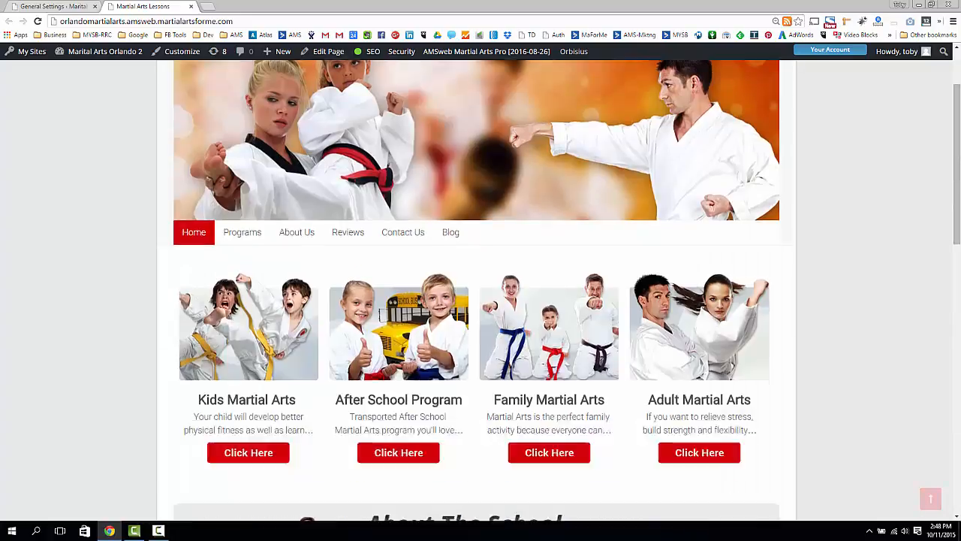
Open the Shortcoder settings page in the site's dashboard and return to the live home page
{"action": "left_click", "coordinate": [35, 9]}
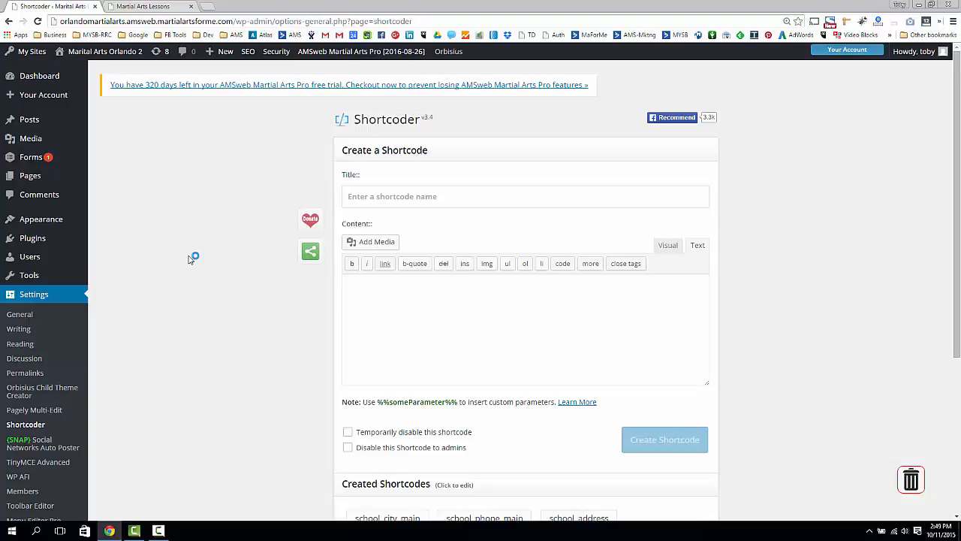
{"action": "left_click", "coordinate": [138, 7]}
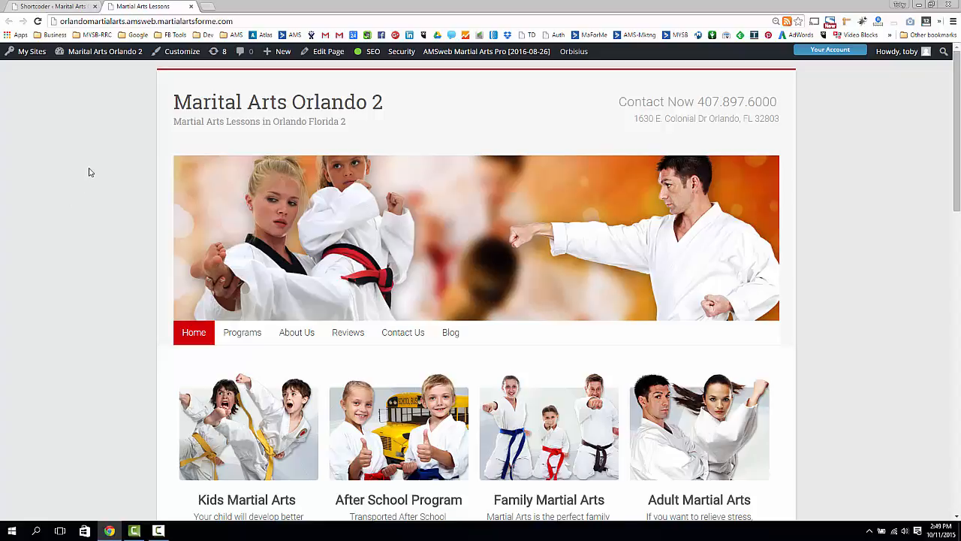
{"action": "left_click", "coordinate": [51, 6]}
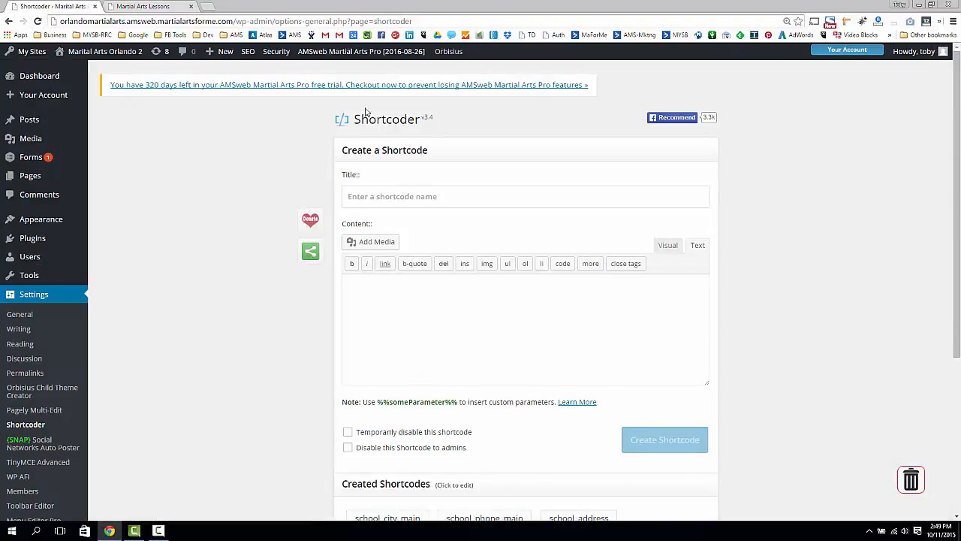
{"action": "left_click", "coordinate": [148, 7]}
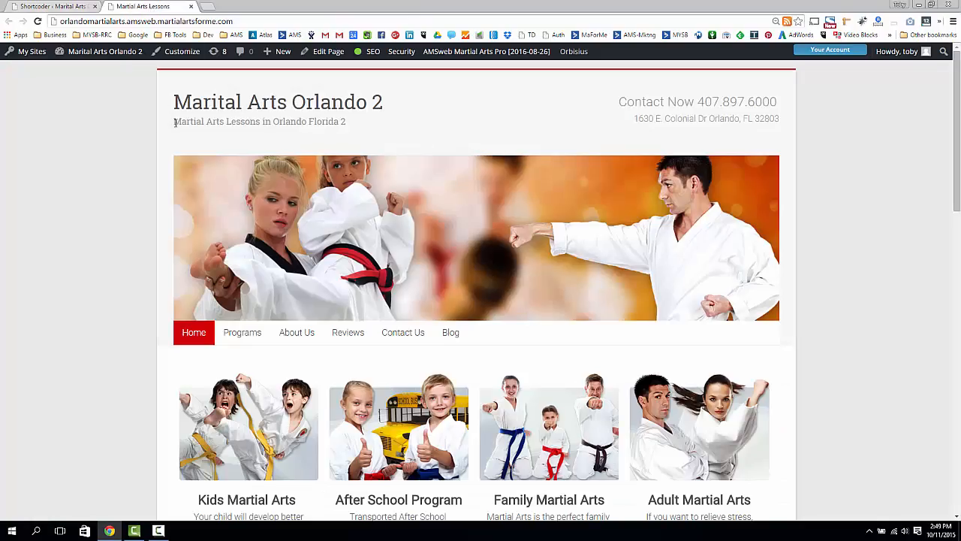
Examine the home page's About The School section for places where the city name and phone number are used
{"action": "scroll", "coordinate": [137, 241], "scroll_direction": "down", "scroll_amount": 6}
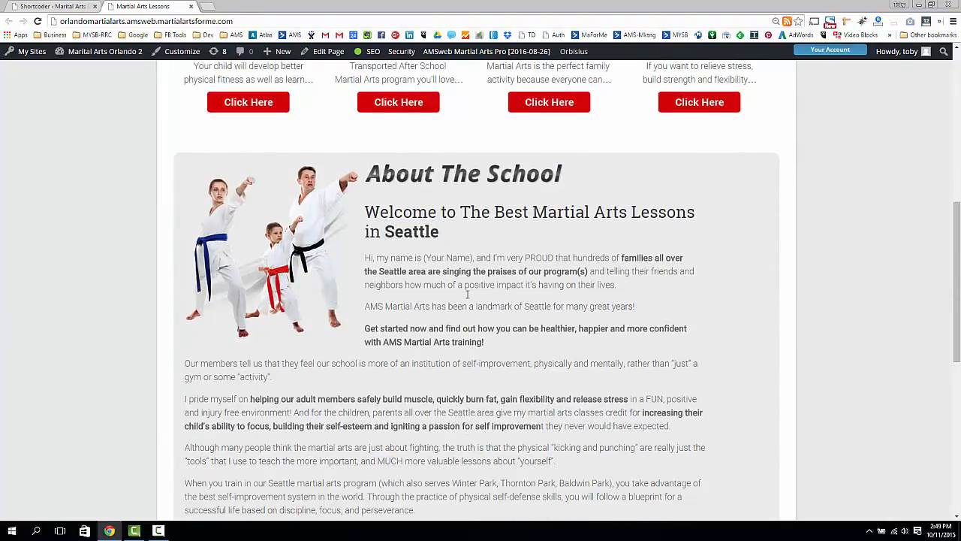
{"action": "left_click_drag", "start_coordinate": [465, 258], "coordinate": [478, 483]}
{"action": "left_click", "coordinate": [462, 304]}
{"action": "left_click_drag", "start_coordinate": [498, 256], "coordinate": [483, 470]}
{"action": "left_click", "coordinate": [486, 363]}
{"action": "scroll", "coordinate": [491, 362], "scroll_direction": "down", "scroll_amount": 2}
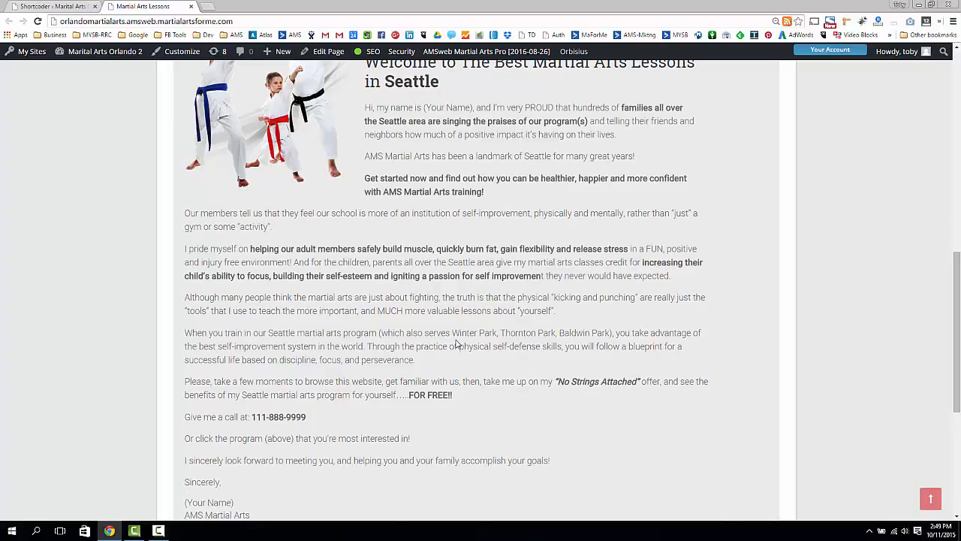
{"action": "scroll", "coordinate": [456, 342], "scroll_direction": "up", "scroll_amount": 1}
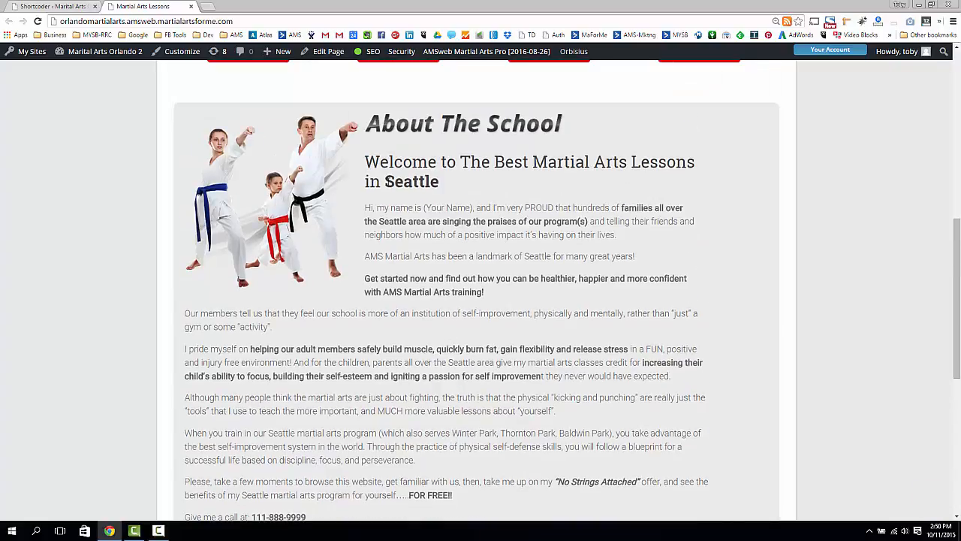
{"action": "left_click_drag", "start_coordinate": [385, 182], "coordinate": [443, 184]}
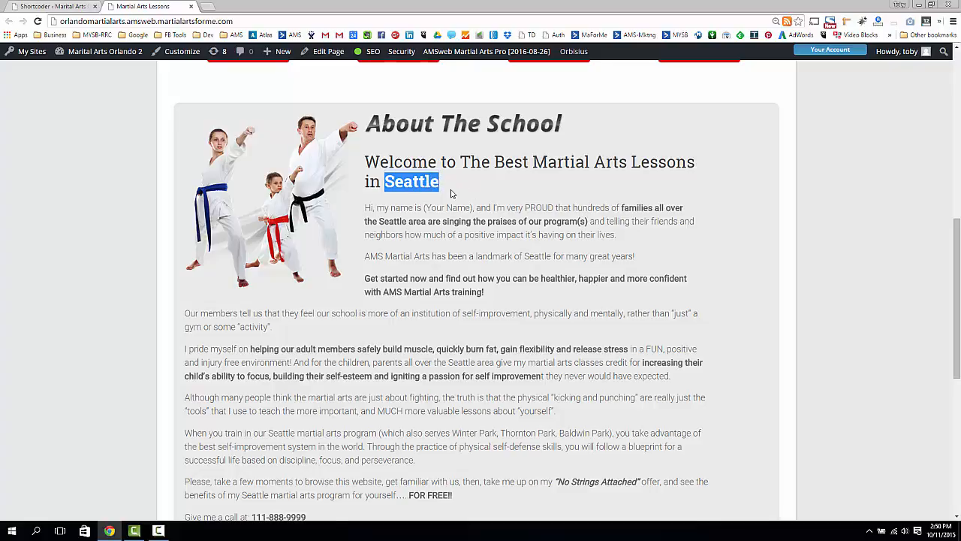
{"action": "left_click", "coordinate": [439, 218]}
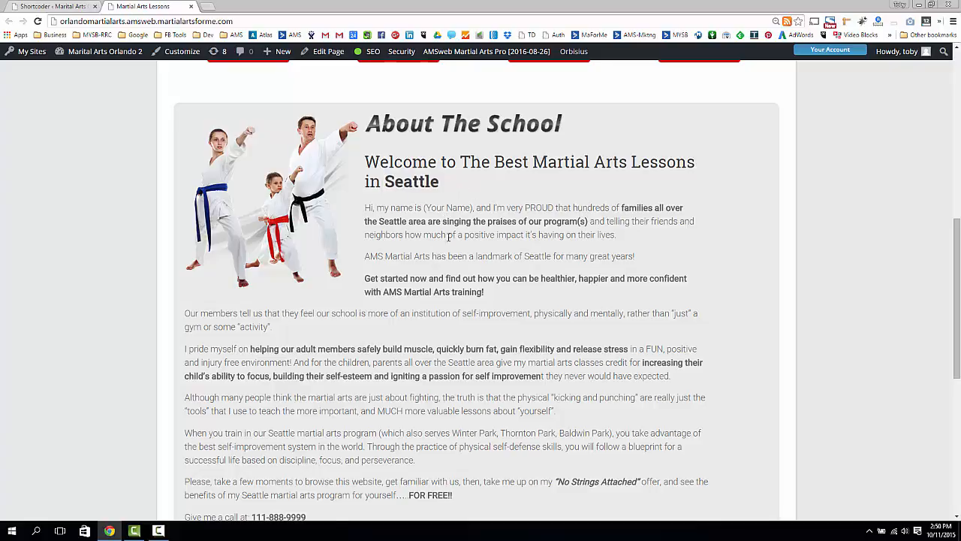
{"action": "left_click_drag", "start_coordinate": [439, 248], "coordinate": [443, 425]}
{"action": "left_click", "coordinate": [440, 359]}
{"action": "scroll", "coordinate": [449, 232], "scroll_direction": "up", "scroll_amount": 7}
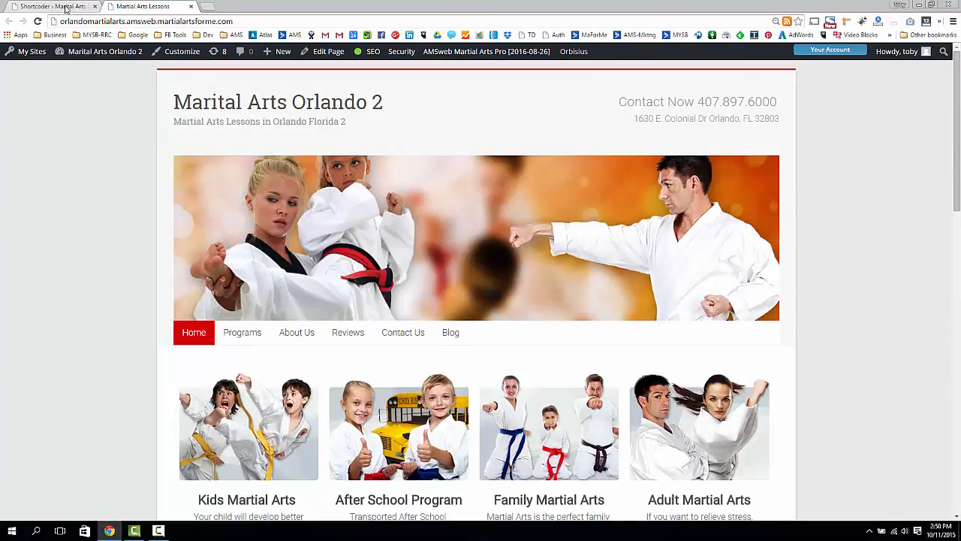
Open the school_city_main shortcode for editing in Shortcoder and inspect its content
{"action": "left_click", "coordinate": [65, 9]}
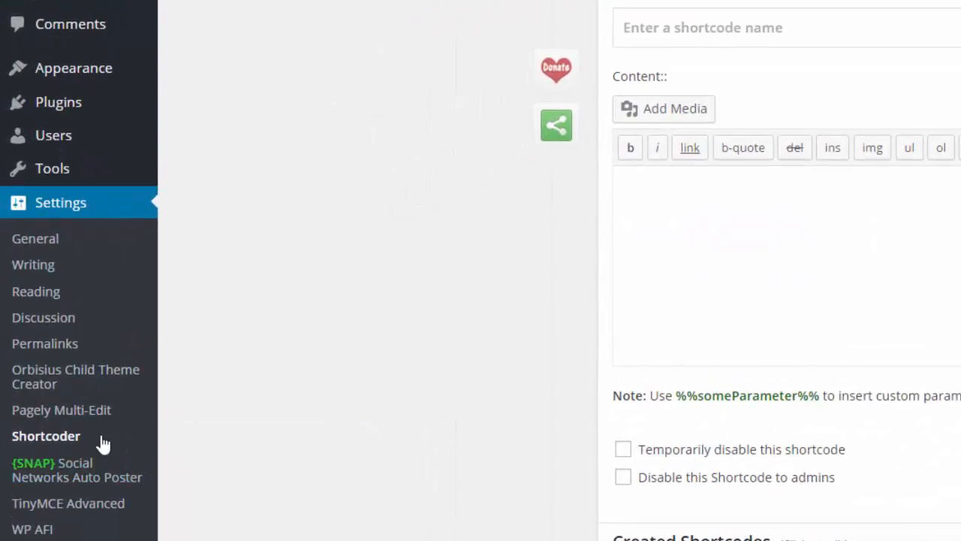
{"action": "scroll", "coordinate": [300, 235], "scroll_direction": "down", "scroll_amount": 3}
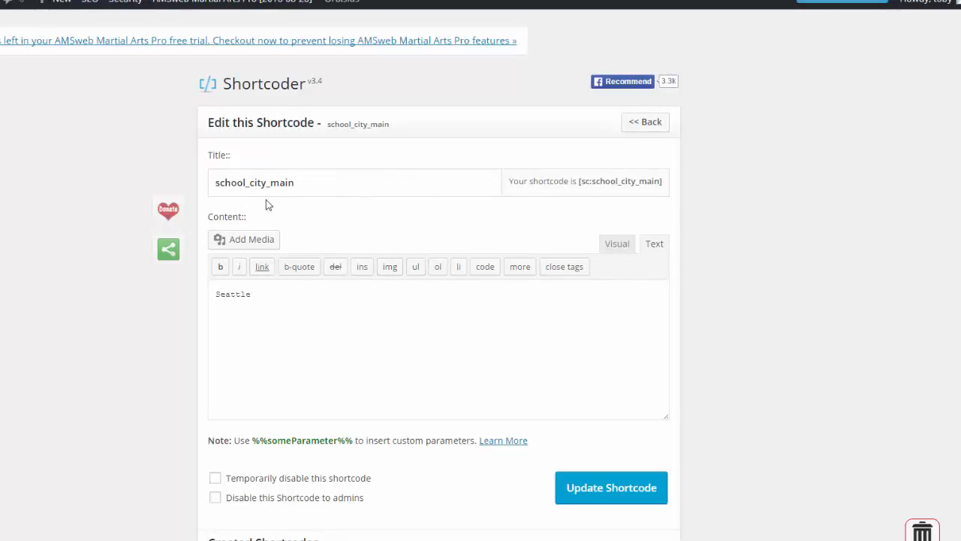
{"action": "left_click_drag", "start_coordinate": [266, 294], "coordinate": [205, 285]}
{"action": "left_click", "coordinate": [253, 294]}
{"action": "left_click_drag", "start_coordinate": [253, 294], "coordinate": [210, 294]}
{"action": "left_click", "coordinate": [261, 293]}
Inspect the school_city_main shortcode's title, its insertion code and the city text it outputs
{"action": "left_click_drag", "start_coordinate": [213, 181], "coordinate": [327, 185]}
{"action": "left_click", "coordinate": [293, 186]}
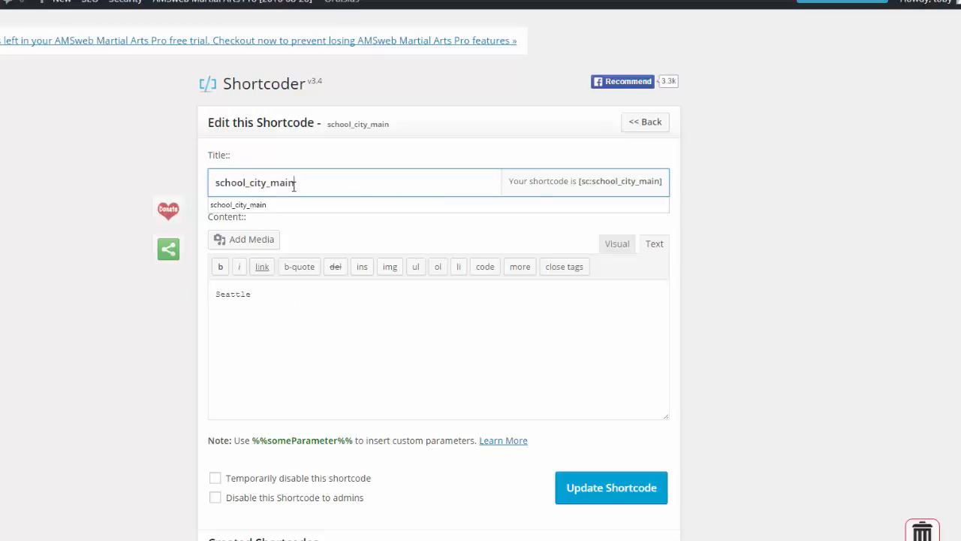
{"action": "left_click", "coordinate": [337, 152]}
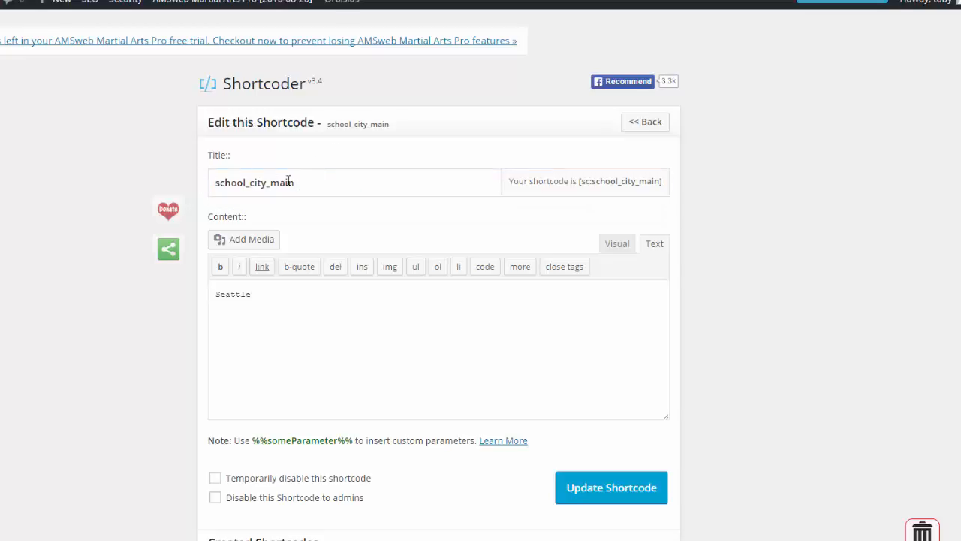
{"action": "left_click_drag", "start_coordinate": [580, 185], "coordinate": [708, 176]}
{"action": "left_click", "coordinate": [708, 175]}
{"action": "left_click_drag", "start_coordinate": [267, 301], "coordinate": [163, 314]}
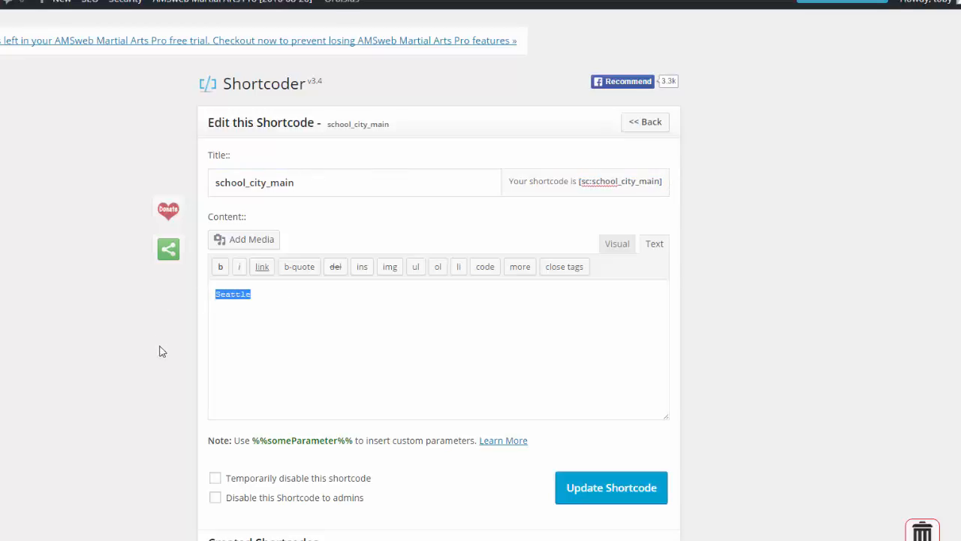
{"action": "left_click", "coordinate": [726, 263]}
{"action": "left_click_drag", "start_coordinate": [253, 292], "coordinate": [182, 300]}
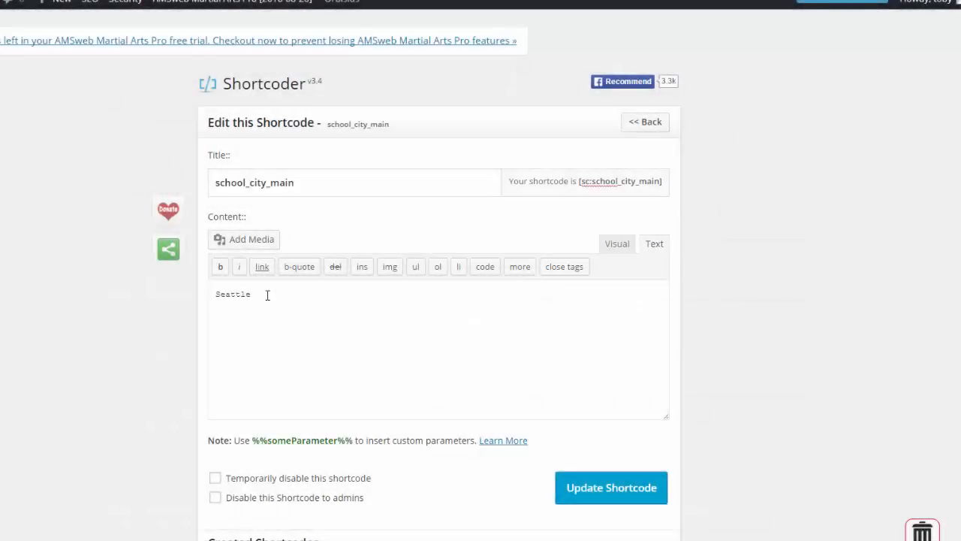
Toggle the shortcode content between the Visual and Text editors twice, ending in the Text editor
{"action": "left_click", "coordinate": [618, 246]}
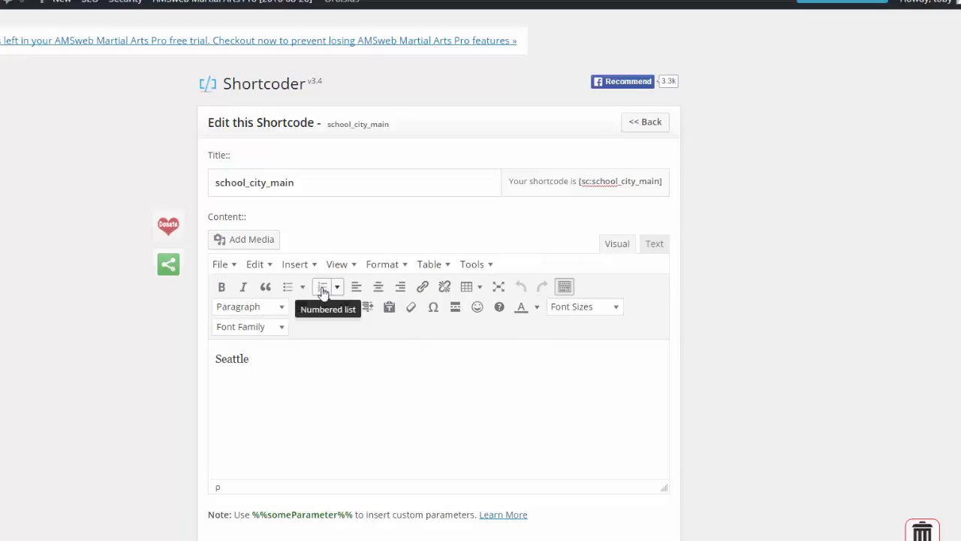
{"action": "left_click", "coordinate": [653, 245]}
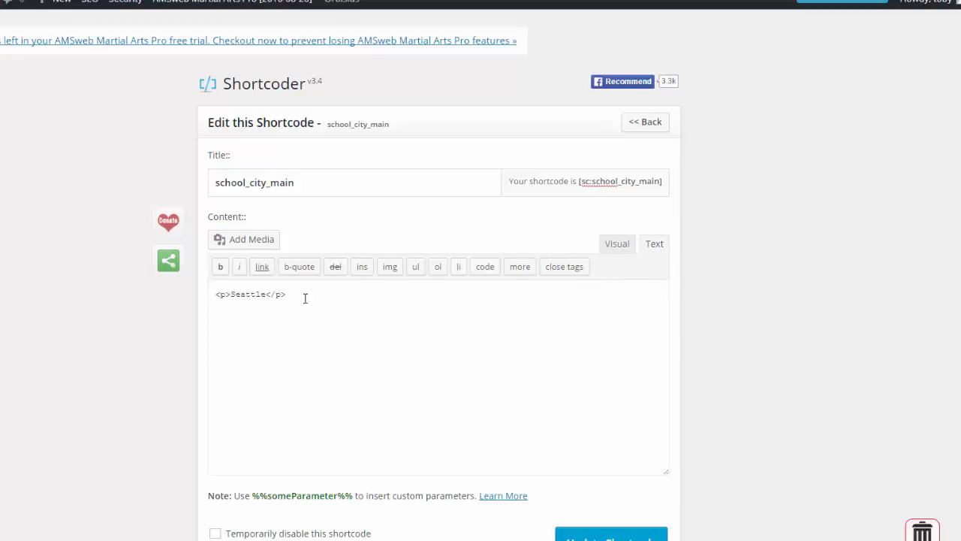
{"action": "left_click", "coordinate": [616, 248]}
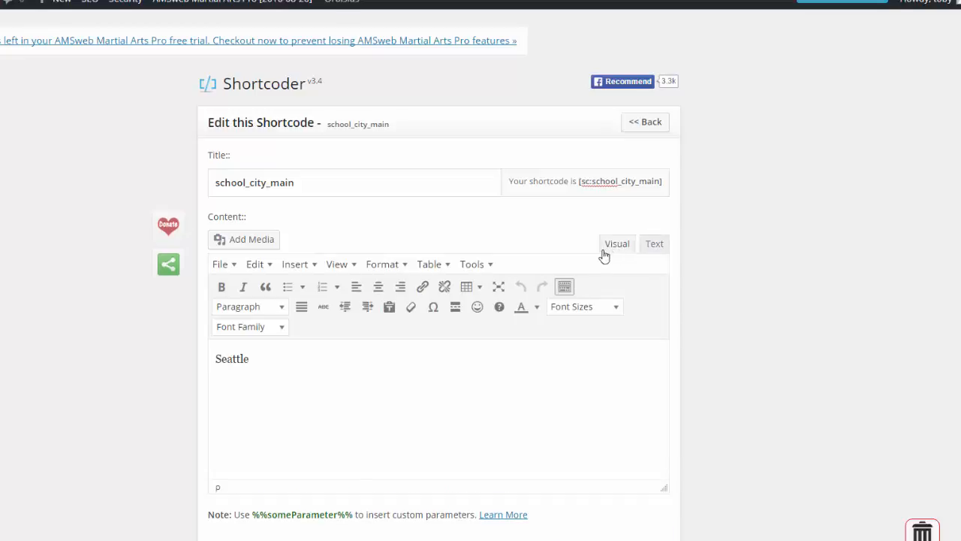
{"action": "left_click", "coordinate": [658, 249]}
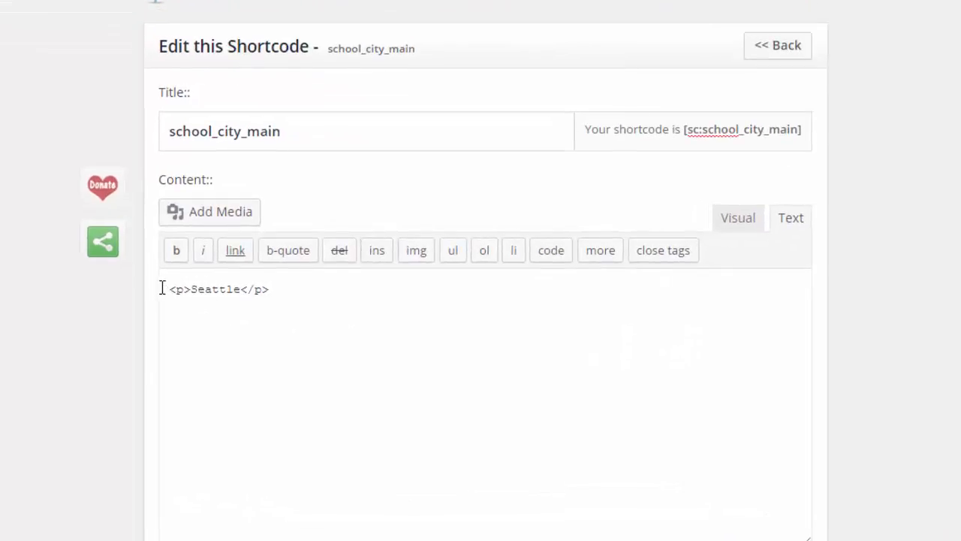
Examine the opening and closing paragraph tags around the city name in the shortcode content
{"action": "left_click_drag", "start_coordinate": [209, 291], "coordinate": [349, 367]}
{"action": "left_click", "coordinate": [293, 298]}
{"action": "left_click_drag", "start_coordinate": [190, 289], "coordinate": [165, 289]}
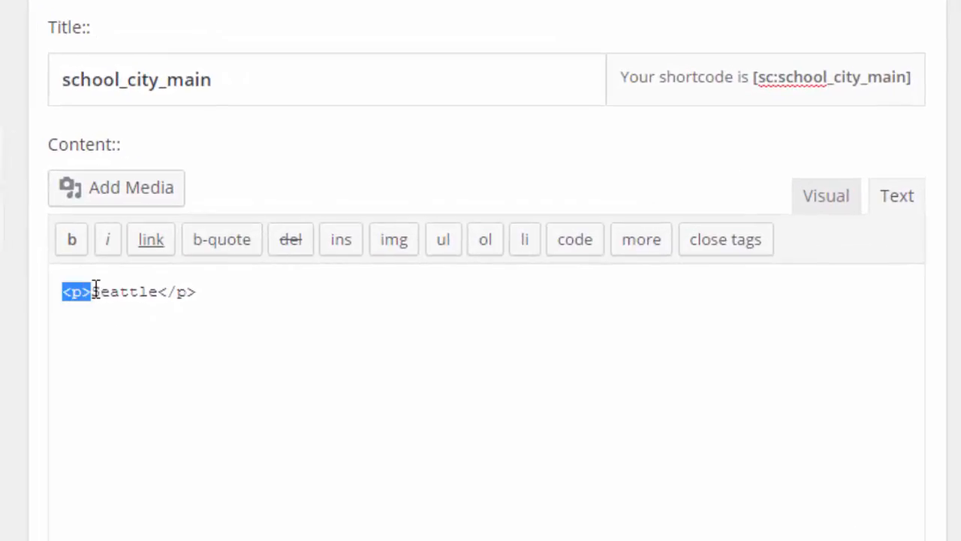
{"action": "left_click_drag", "start_coordinate": [64, 295], "coordinate": [92, 296]}
{"action": "left_click", "coordinate": [86, 342]}
{"action": "left_click_drag", "start_coordinate": [92, 294], "coordinate": [52, 300]}
{"action": "left_click_drag", "start_coordinate": [159, 294], "coordinate": [289, 320]}
{"action": "left_click", "coordinate": [246, 313]}
Delete the <p> and </p> tags around the city name in the school_city_main content
{"action": "left_click", "coordinate": [90, 292]}
{"action": "left_click", "coordinate": [54, 302], "text": "shift"}
{"action": "key", "text": "BackSpace"}
{"action": "left_click_drag", "start_coordinate": [130, 292], "coordinate": [309, 315]}
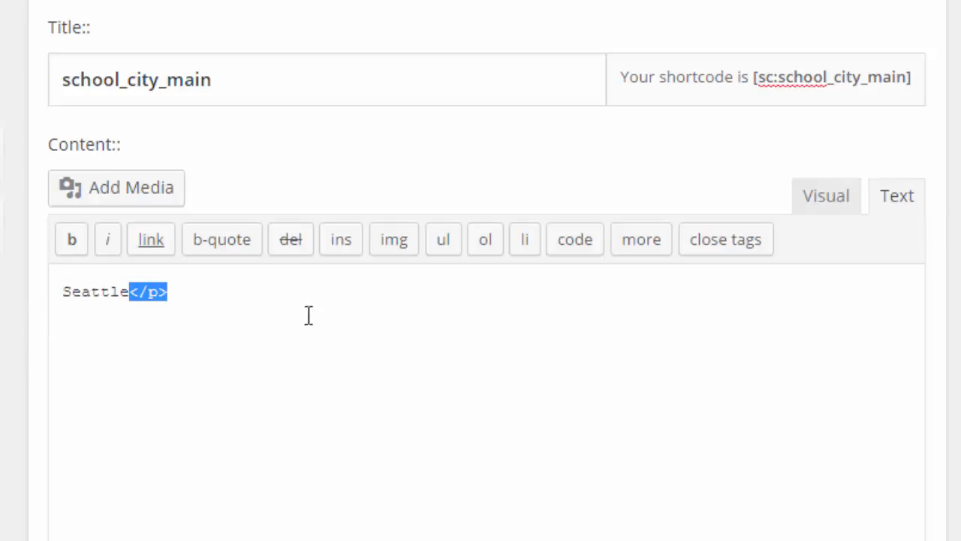
{"action": "key", "text": "BackSpace"}
{"action": "double_click", "coordinate": [127, 292]}
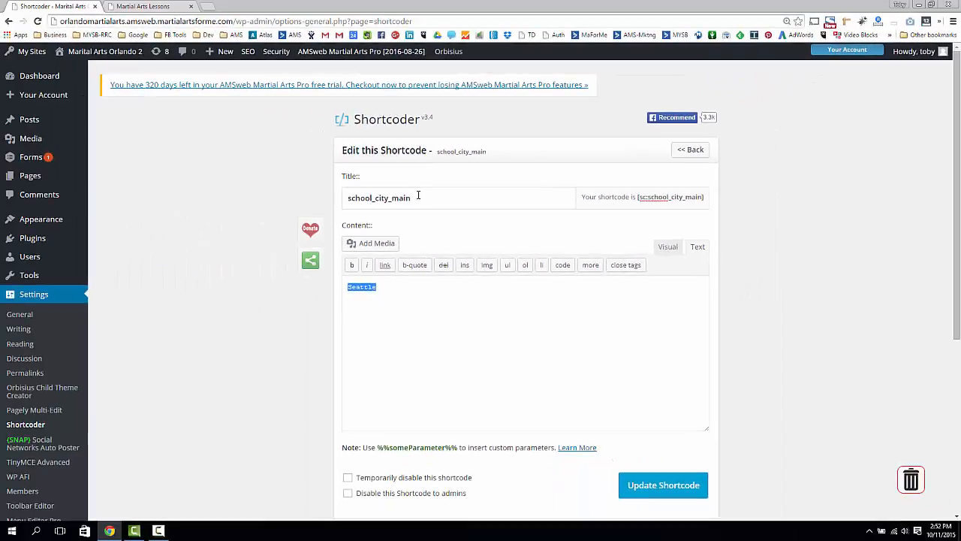
{"action": "left_click", "coordinate": [390, 308]}
Replace the school_city_main content with New York and update the shortcode
{"action": "left_click_drag", "start_coordinate": [397, 300], "coordinate": [313, 298]}
{"action": "type", "text": "%%c"}
{"action": "scroll", "coordinate": [312, 297], "scroll_direction": "down", "scroll_amount": 2}
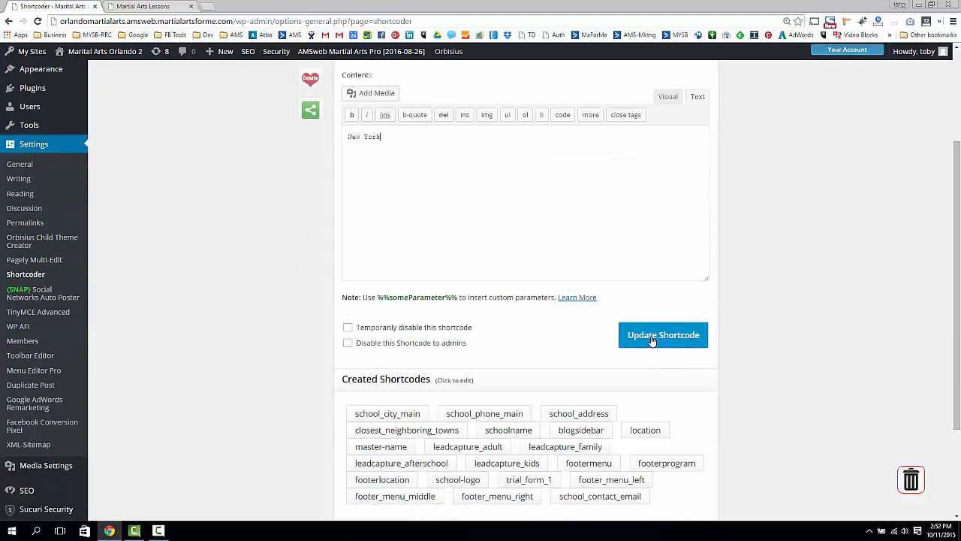
{"action": "left_click", "coordinate": [652, 340]}
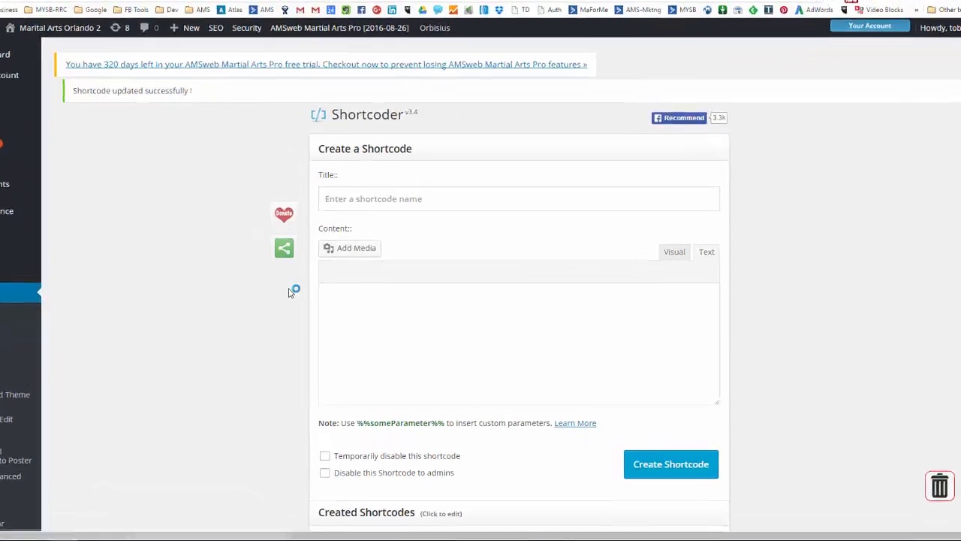
Open the school_phone_main shortcode, replace its content with the school's new phone number and update the shortcode
{"action": "scroll", "coordinate": [317, 292], "scroll_direction": "down", "scroll_amount": 5}
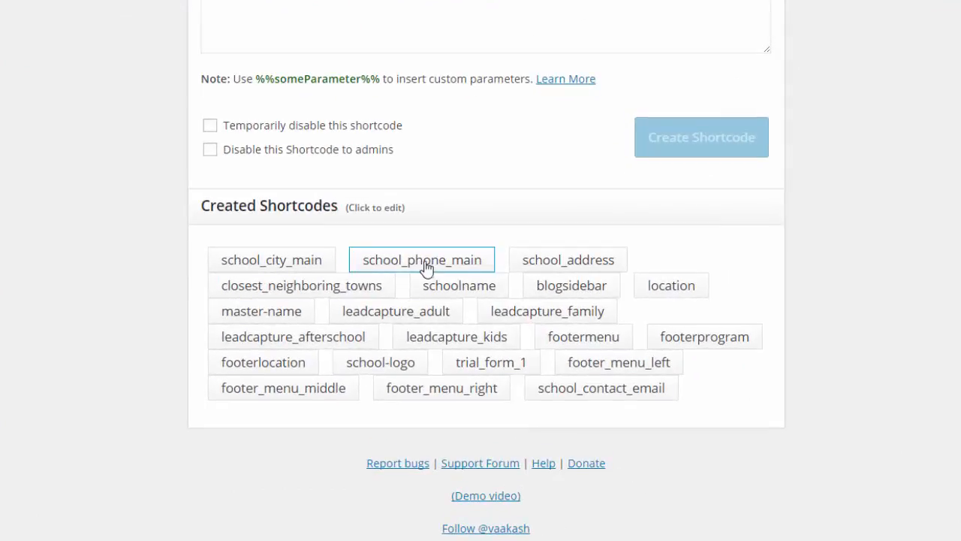
{"action": "scroll", "coordinate": [109, 259], "scroll_direction": "up", "scroll_amount": 5}
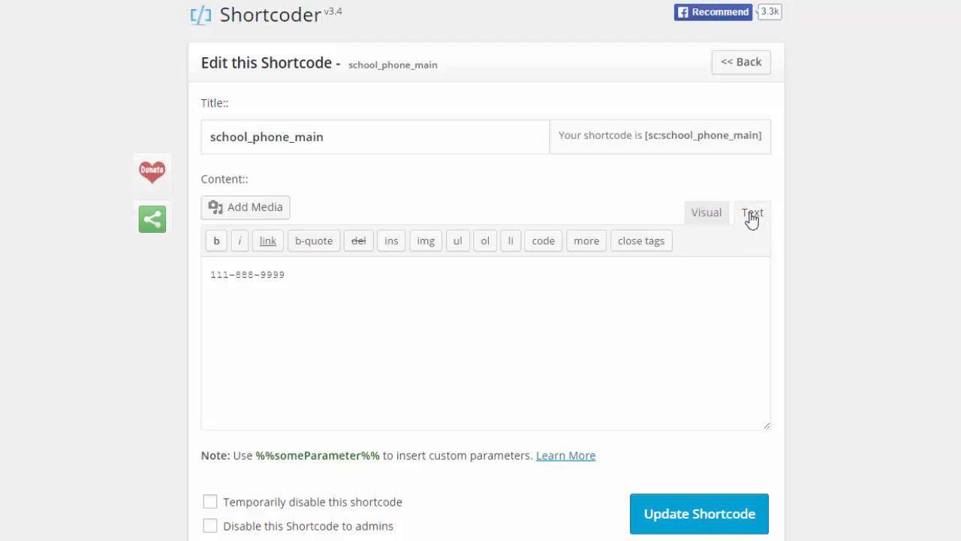
{"action": "left_click_drag", "start_coordinate": [207, 277], "coordinate": [296, 282]}
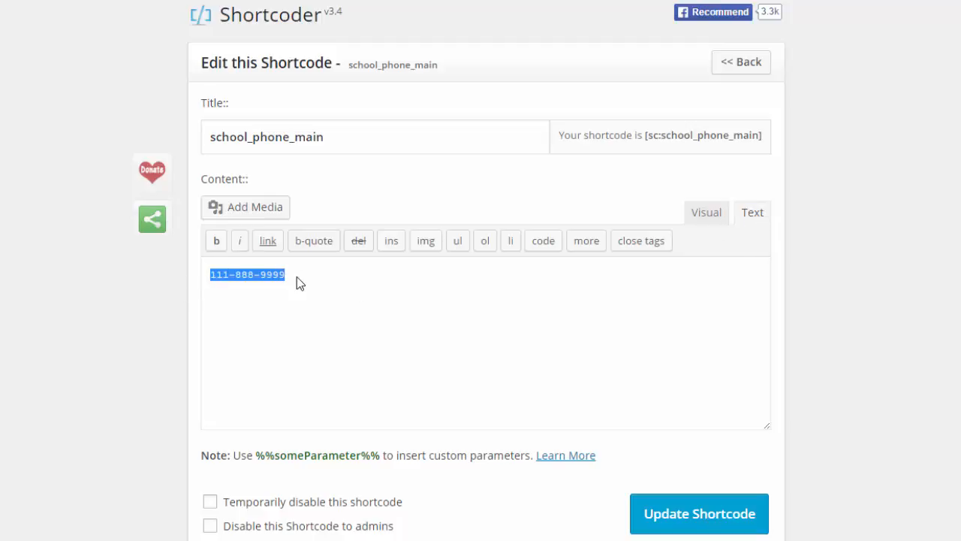
{"action": "left_click", "coordinate": [279, 275]}
{"action": "left_click_drag", "start_coordinate": [290, 275], "coordinate": [141, 281]}
{"action": "type", "text": "555-666-"}
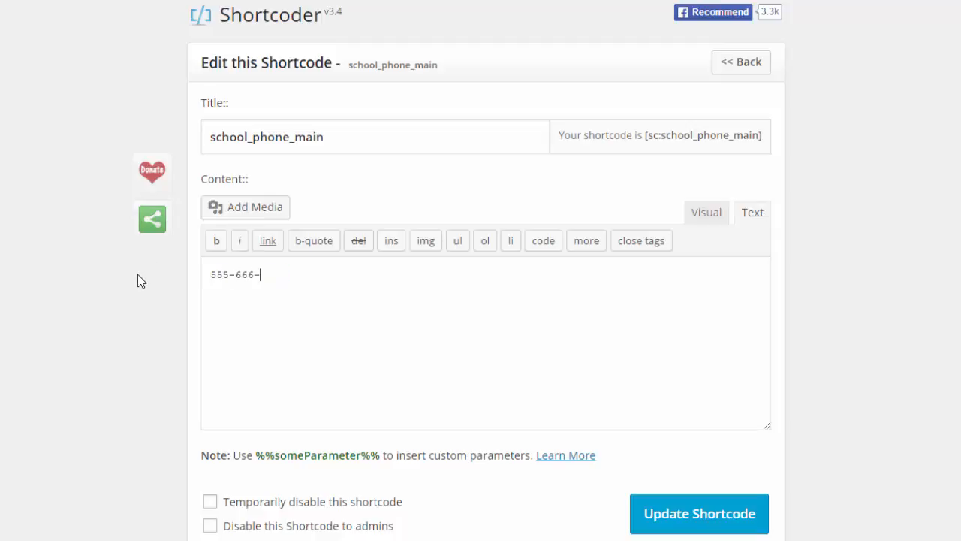
{"action": "type", "text": "8888"}
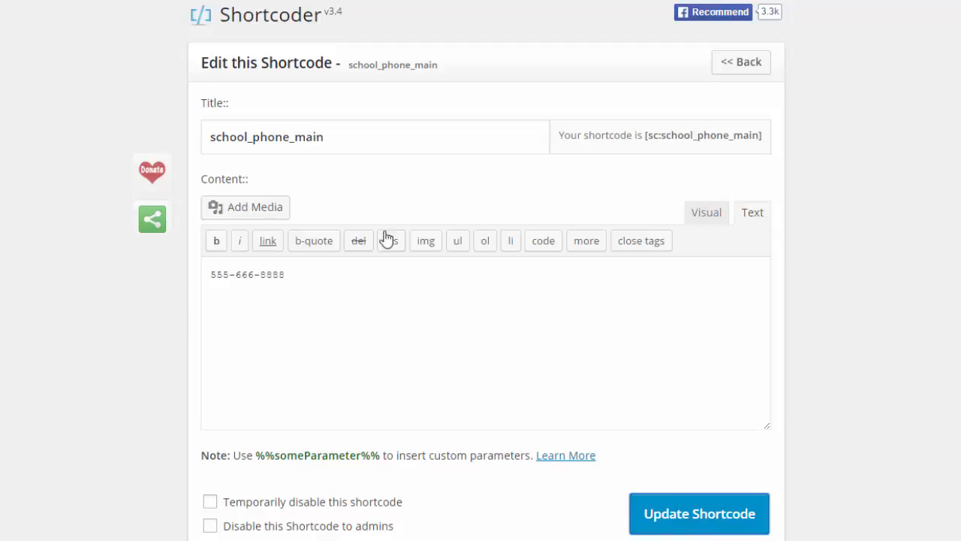
{"action": "scroll", "coordinate": [386, 238], "scroll_direction": "down", "scroll_amount": 5}
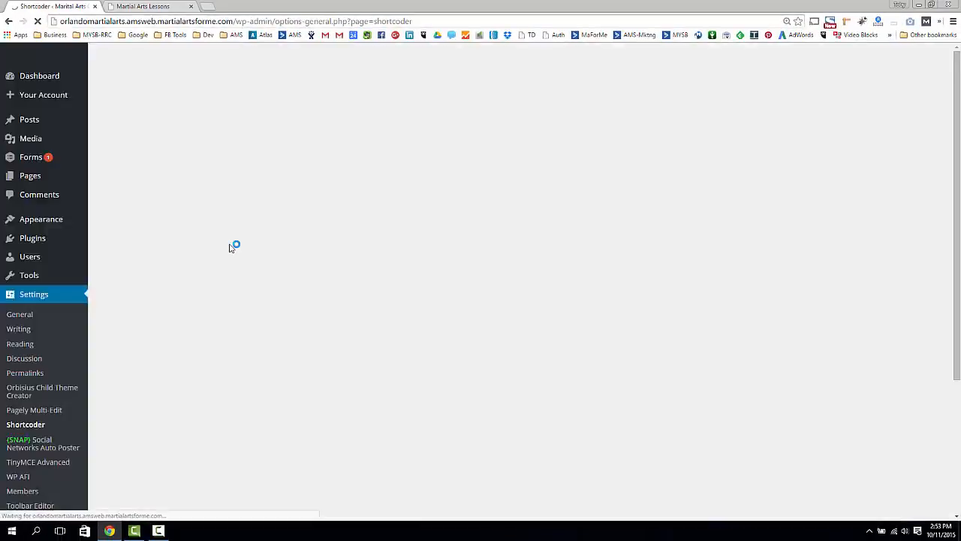
Look over the list of created shortcodes, and reload the live home page to check the updated values
{"action": "scroll", "coordinate": [146, 237], "scroll_direction": "down", "scroll_amount": 5}
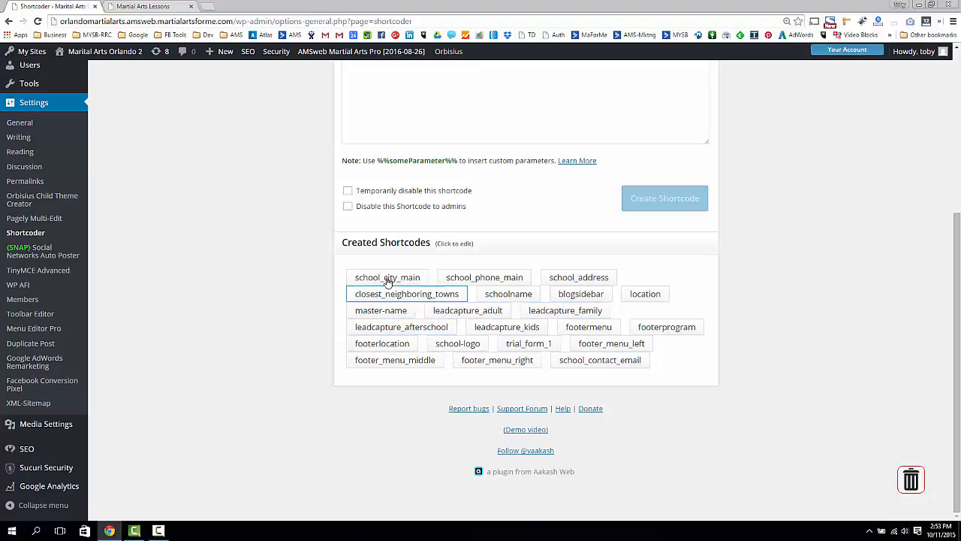
{"action": "scroll", "coordinate": [297, 296], "scroll_direction": "up", "scroll_amount": 4}
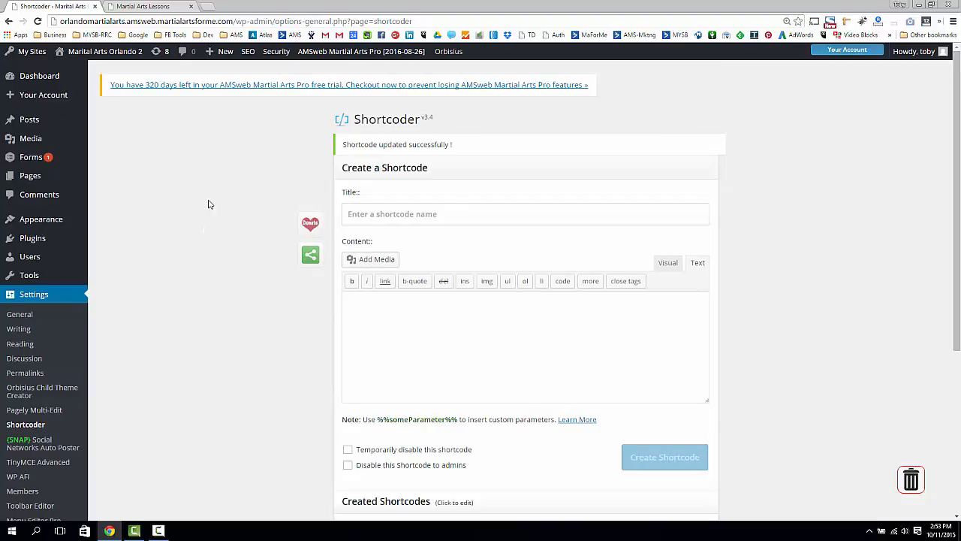
{"action": "left_click", "coordinate": [146, 6]}
{"action": "left_click", "coordinate": [36, 22]}
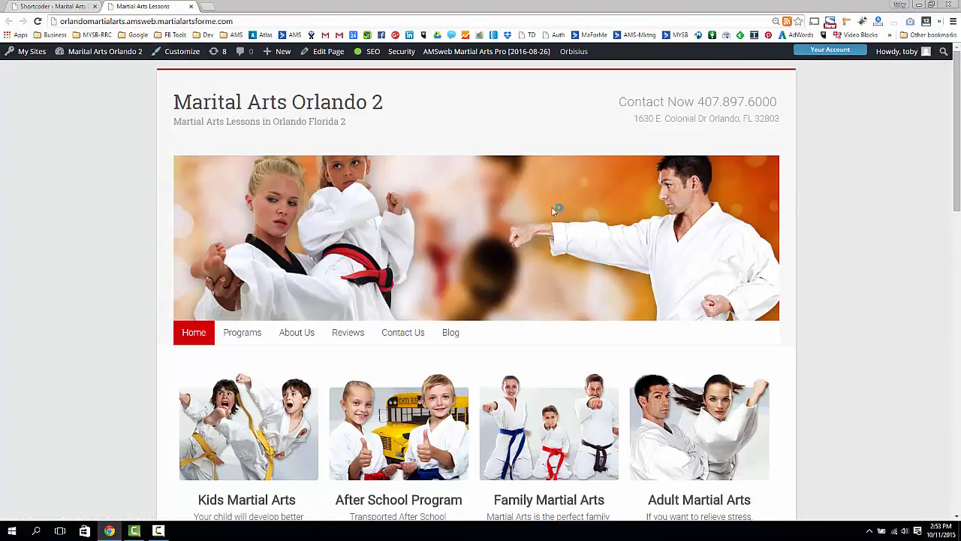
Check the city name in the heading and paragraphs of the home page's About The School section
{"action": "scroll", "coordinate": [644, 190], "scroll_direction": "down", "scroll_amount": 6}
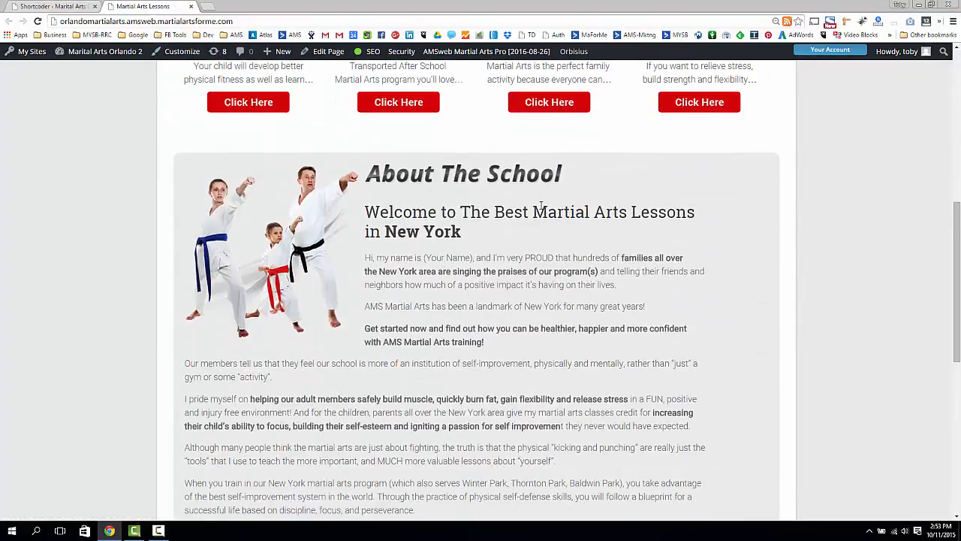
{"action": "scroll", "coordinate": [541, 205], "scroll_direction": "down", "scroll_amount": 1}
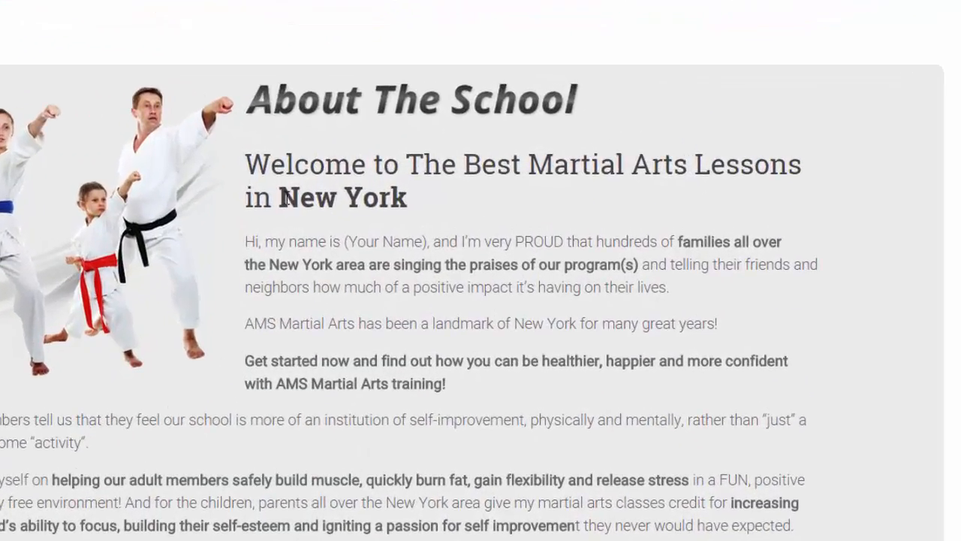
{"action": "left_click_drag", "start_coordinate": [385, 181], "coordinate": [463, 182]}
{"action": "left_click", "coordinate": [398, 247]}
{"action": "left_click_drag", "start_coordinate": [279, 193], "coordinate": [413, 199]}
{"action": "left_click", "coordinate": [459, 203]}
{"action": "left_click_drag", "start_coordinate": [270, 267], "coordinate": [333, 266]}
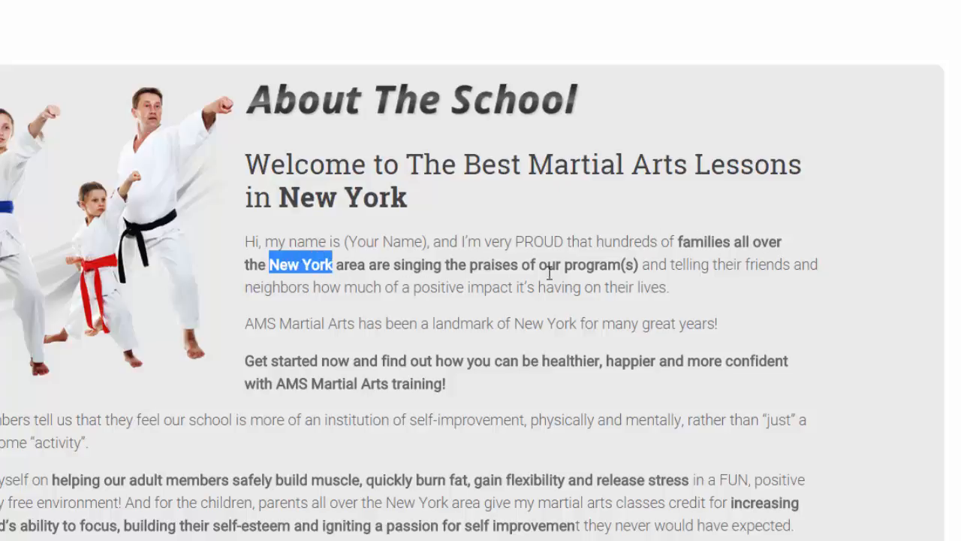
{"action": "left_click", "coordinate": [668, 270]}
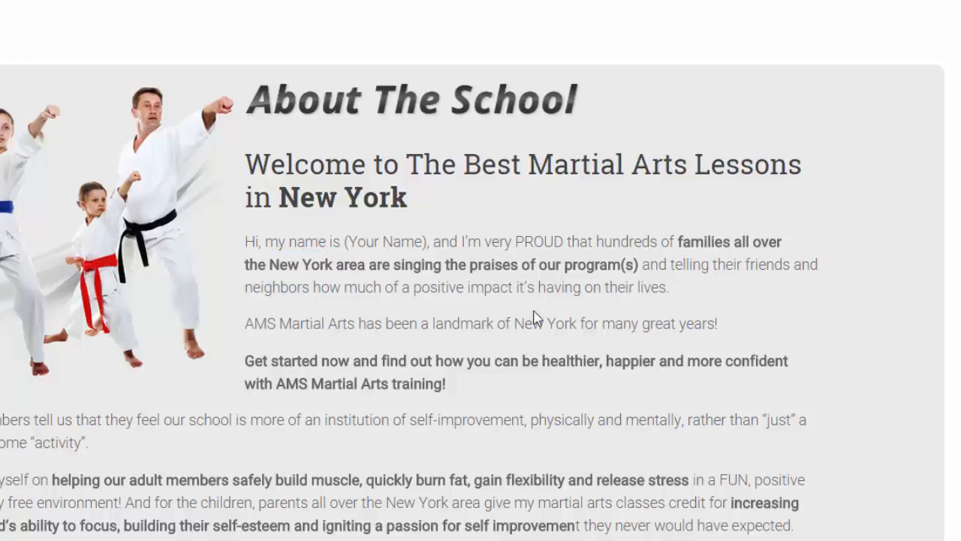
{"action": "left_click_drag", "start_coordinate": [253, 323], "coordinate": [377, 321]}
{"action": "left_click", "coordinate": [416, 320]}
{"action": "left_click_drag", "start_coordinate": [513, 324], "coordinate": [581, 322]}
{"action": "left_click", "coordinate": [629, 324]}
{"action": "scroll", "coordinate": [619, 332], "scroll_direction": "down", "scroll_amount": 3}
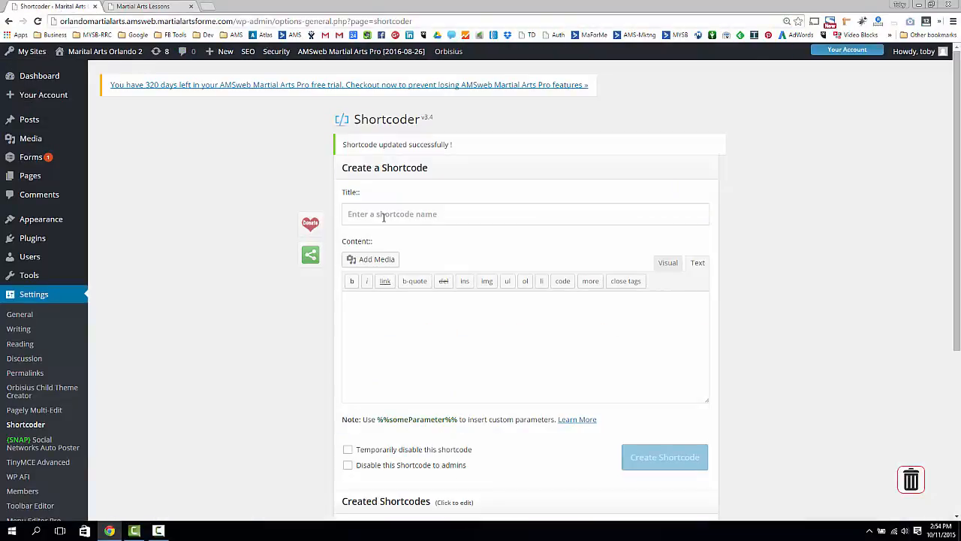
Open the blogsidebar shortcode in Shortcoder, enlarge its content box and examine the full HTML code
{"action": "scroll", "coordinate": [378, 217], "scroll_direction": "down", "scroll_amount": 3}
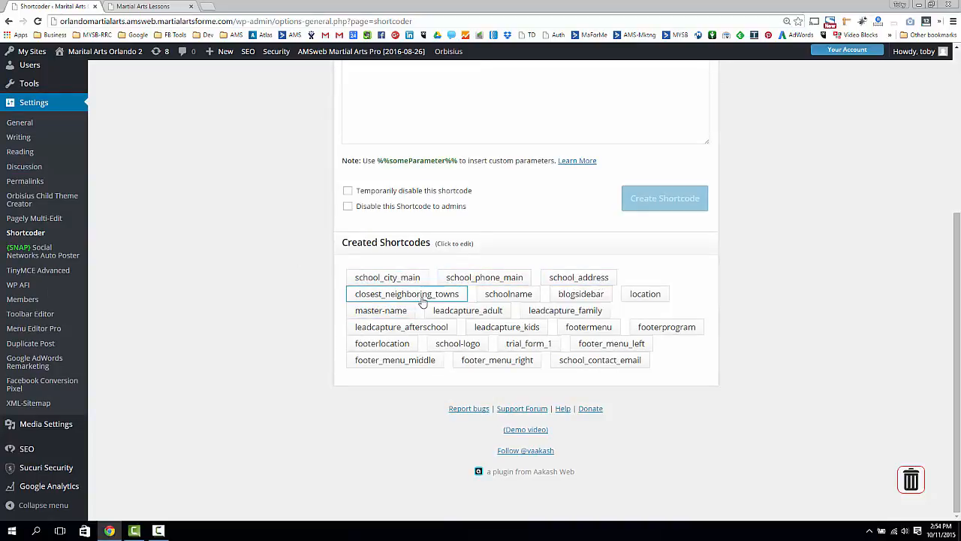
{"action": "left_click", "coordinate": [577, 295]}
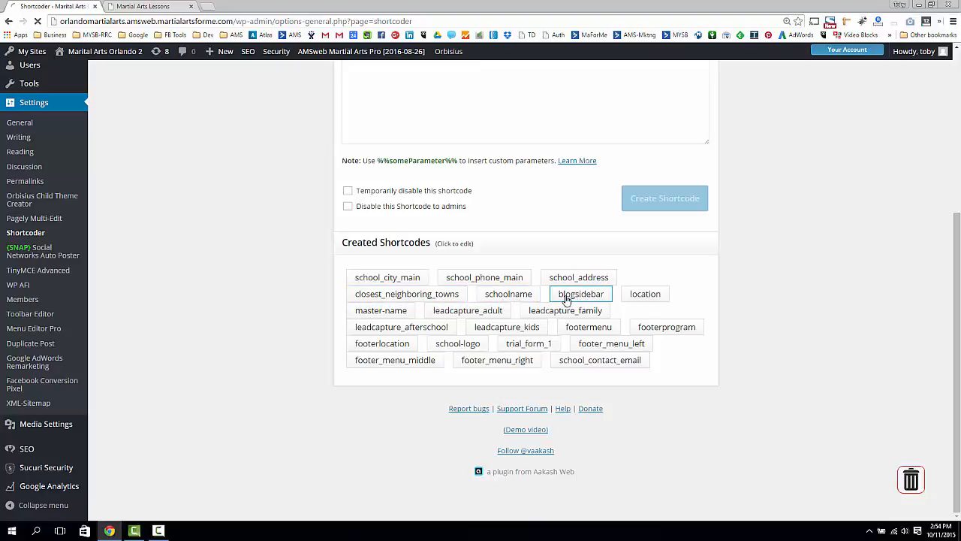
{"action": "scroll", "coordinate": [229, 309], "scroll_direction": "up", "scroll_amount": 2}
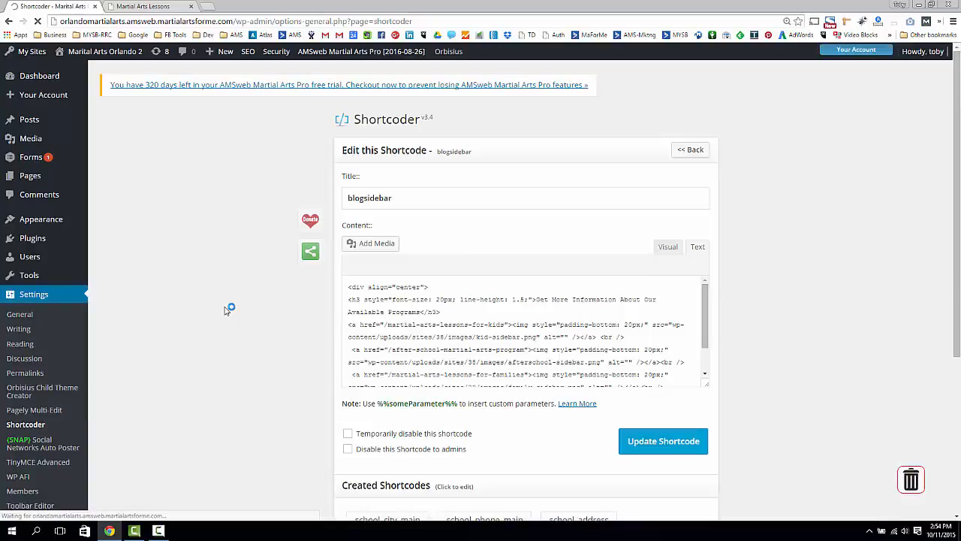
{"action": "scroll", "coordinate": [231, 307], "scroll_direction": "down", "scroll_amount": 2}
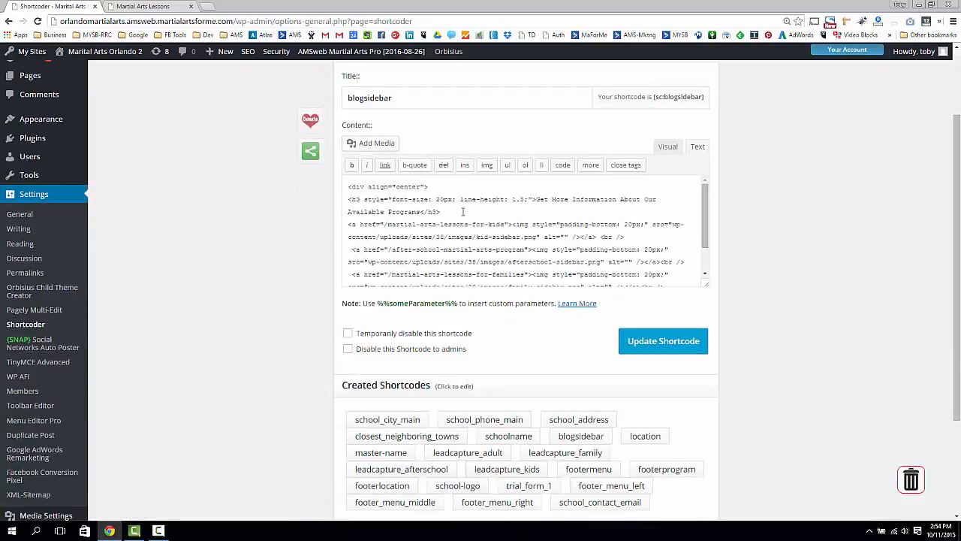
{"action": "left_click_drag", "start_coordinate": [707, 286], "coordinate": [706, 402]}
{"action": "left_click_drag", "start_coordinate": [632, 304], "coordinate": [313, 217]}
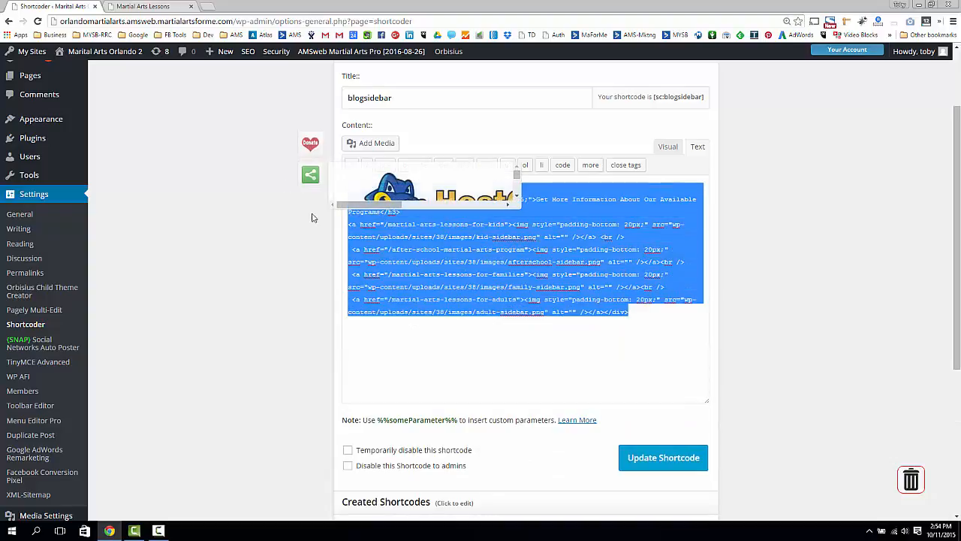
{"action": "left_click_drag", "start_coordinate": [385, 241], "coordinate": [365, 145]}
{"action": "left_click", "coordinate": [521, 278]}
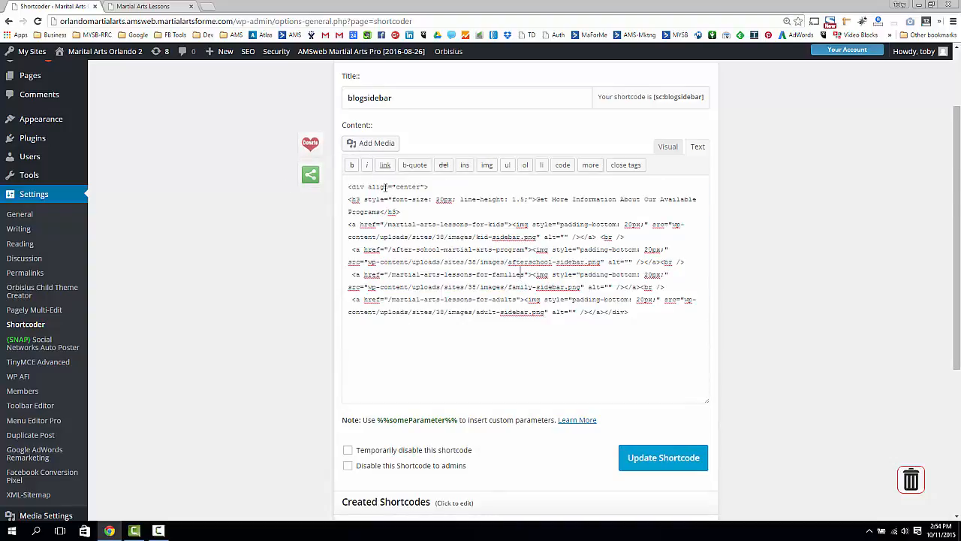
{"action": "key", "text": "ctrl+a"}
{"action": "left_click", "coordinate": [346, 266]}
Open the location shortcode for editing from the list of created shortcodes
{"action": "scroll", "coordinate": [383, 237], "scroll_direction": "down", "scroll_amount": 4}
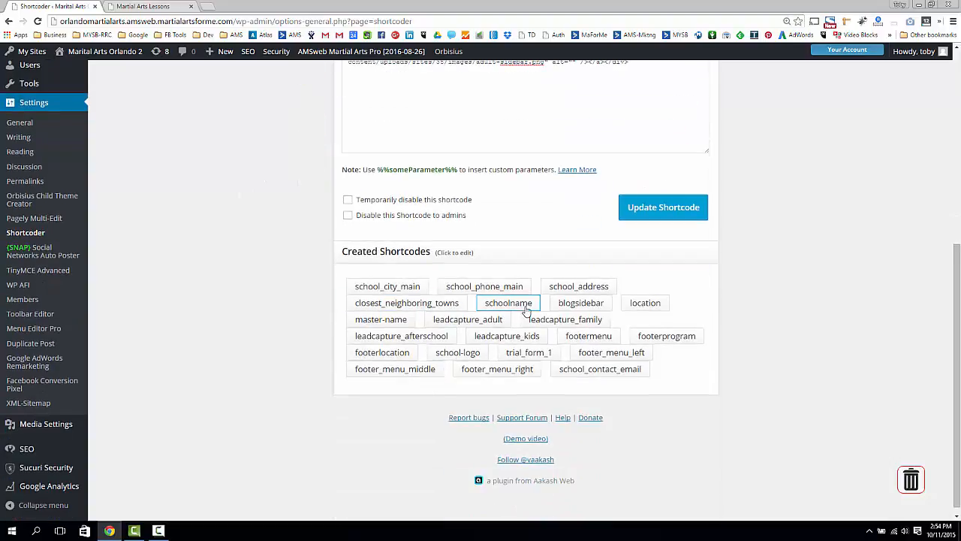
{"action": "left_click", "coordinate": [640, 304]}
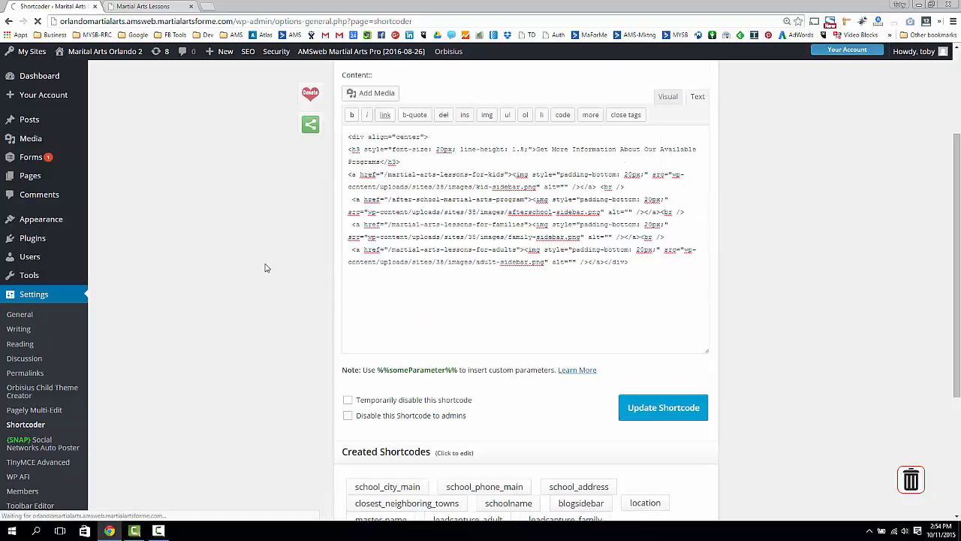
{"action": "scroll", "coordinate": [269, 266], "scroll_direction": "down", "scroll_amount": 2}
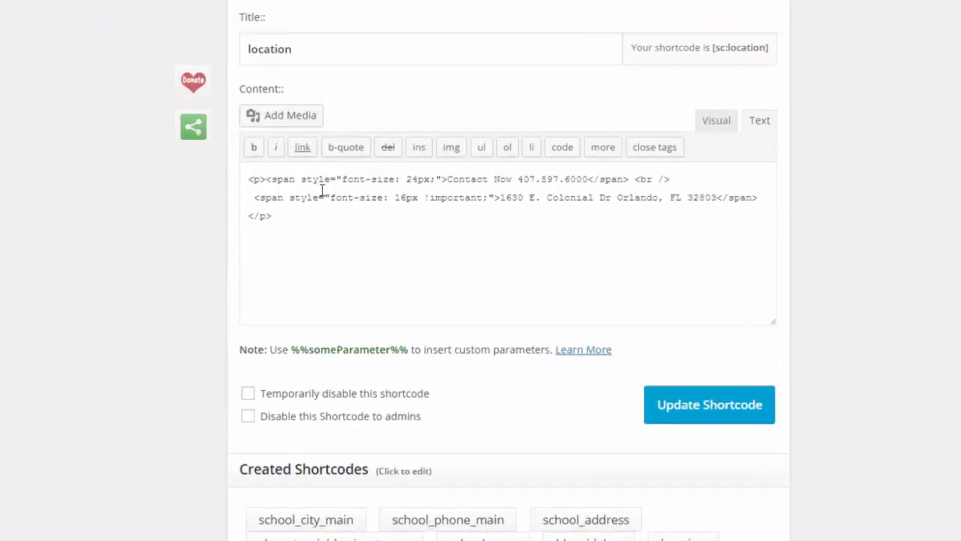
{"action": "scroll", "coordinate": [383, 308], "scroll_direction": "down", "scroll_amount": 3}
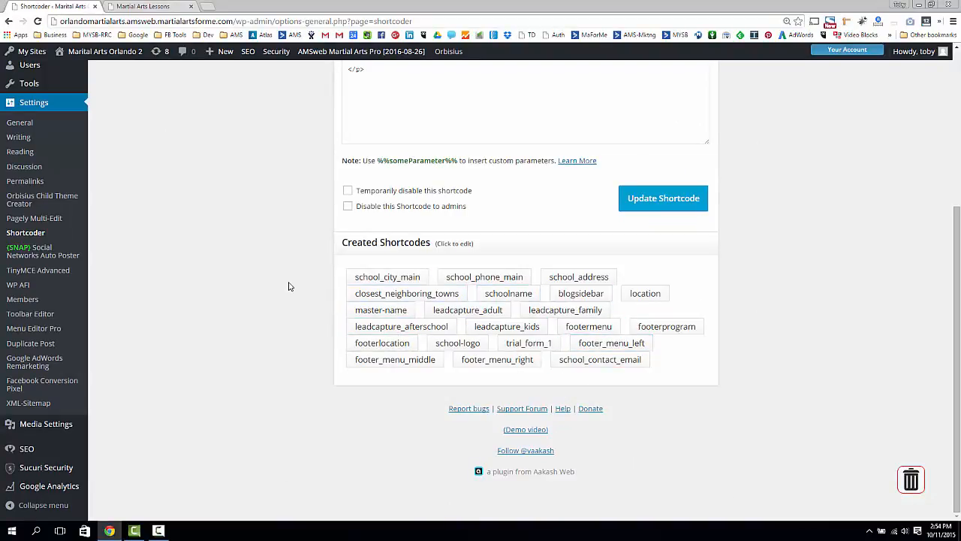
{"action": "left_click", "coordinate": [634, 295]}
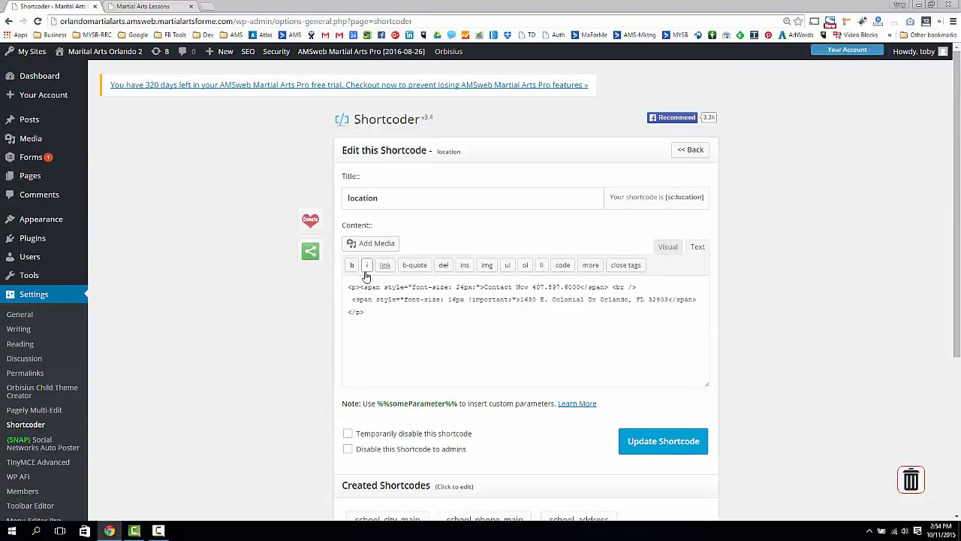
Examine the location shortcode's content, distinguishing the span style tags from the contact text and the address text
{"action": "scroll", "coordinate": [365, 275], "scroll_direction": "down", "scroll_amount": 2}
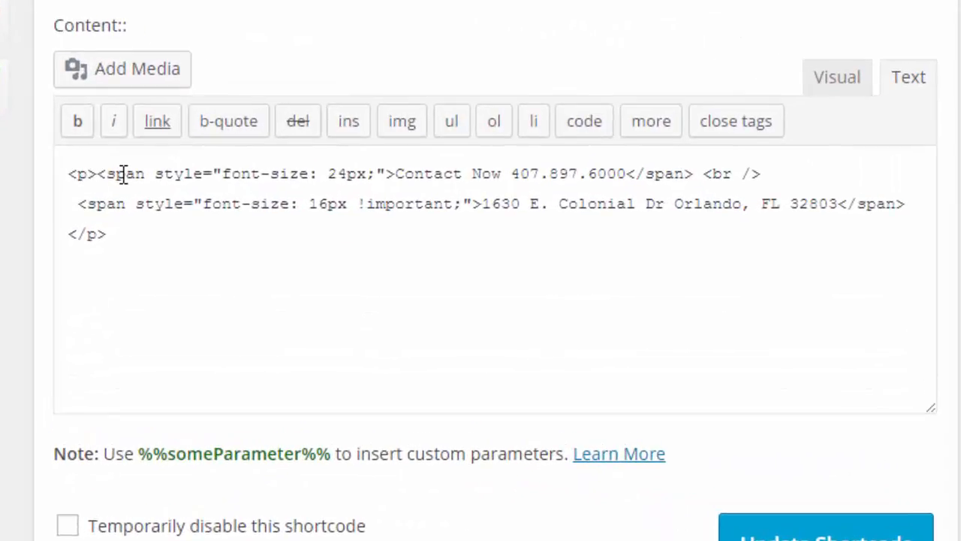
{"action": "left_click_drag", "start_coordinate": [243, 205], "coordinate": [377, 204]}
{"action": "left_click_drag", "start_coordinate": [306, 172], "coordinate": [396, 167]}
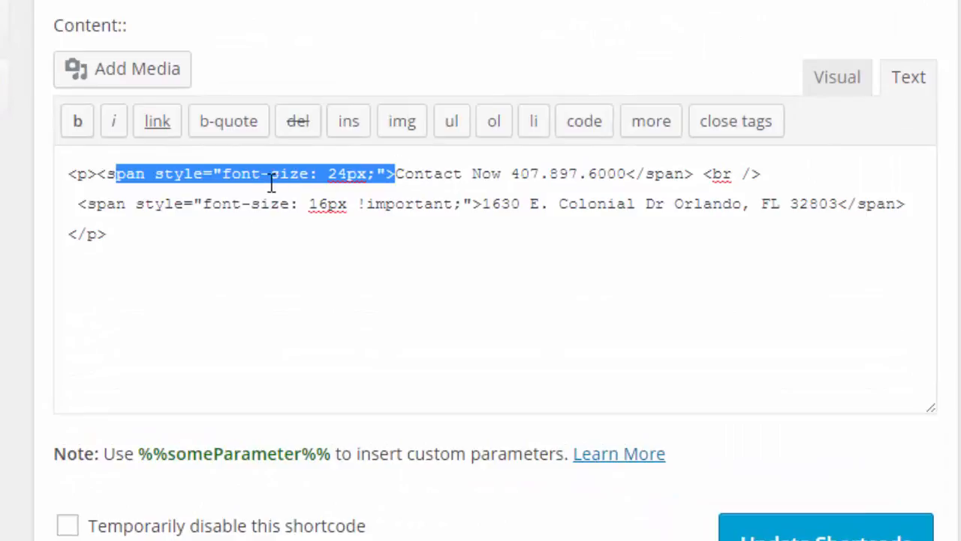
{"action": "left_click", "coordinate": [240, 174]}
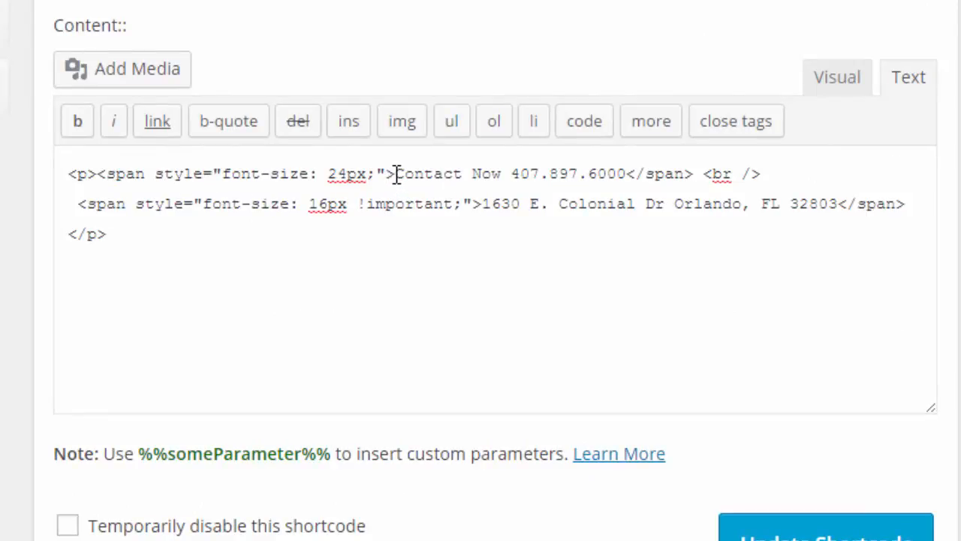
{"action": "left_click_drag", "start_coordinate": [396, 173], "coordinate": [52, 174]}
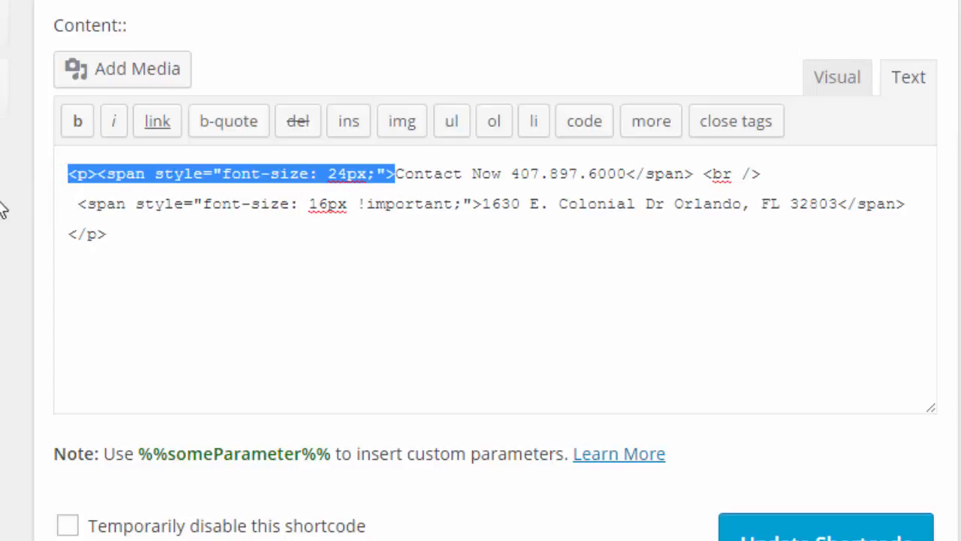
{"action": "left_click", "coordinate": [282, 194]}
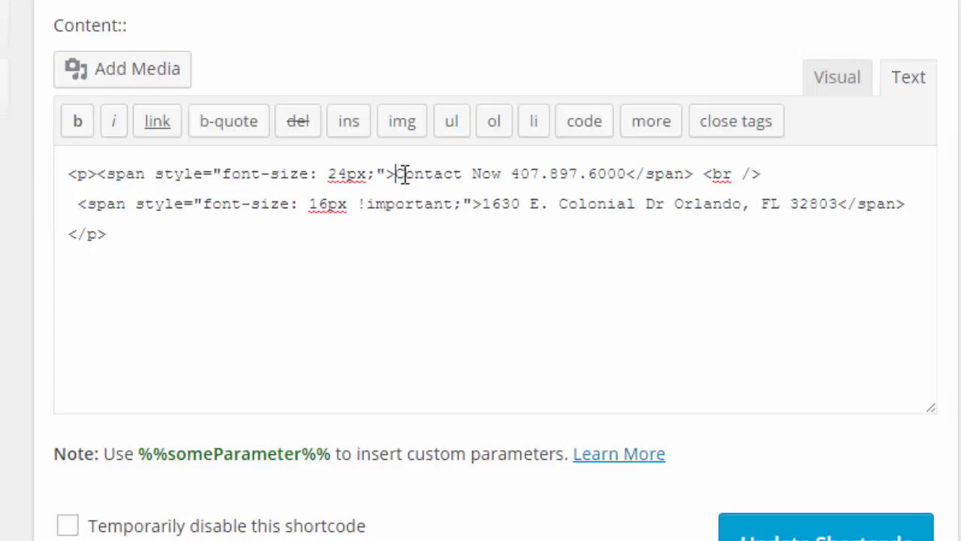
{"action": "left_click_drag", "start_coordinate": [398, 174], "coordinate": [627, 187]}
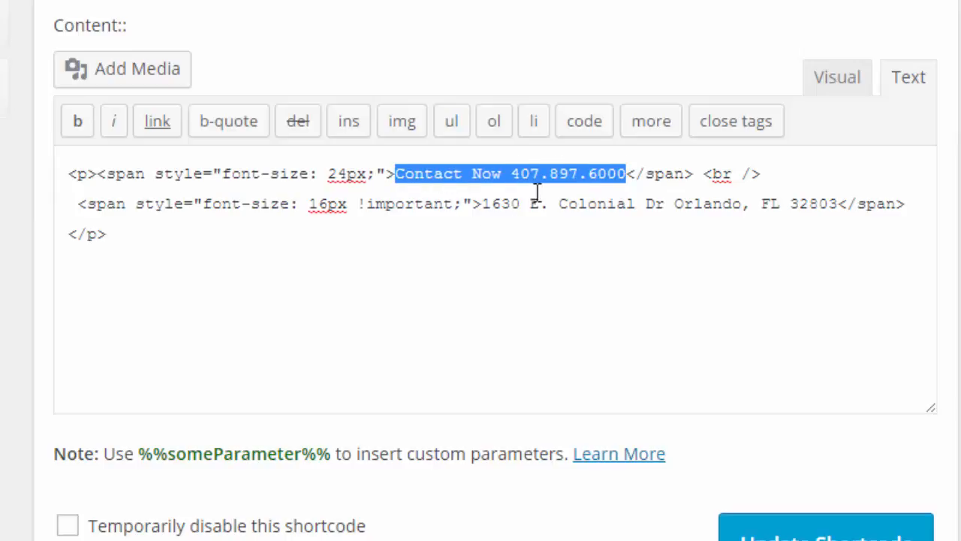
{"action": "left_click_drag", "start_coordinate": [483, 203], "coordinate": [844, 213]}
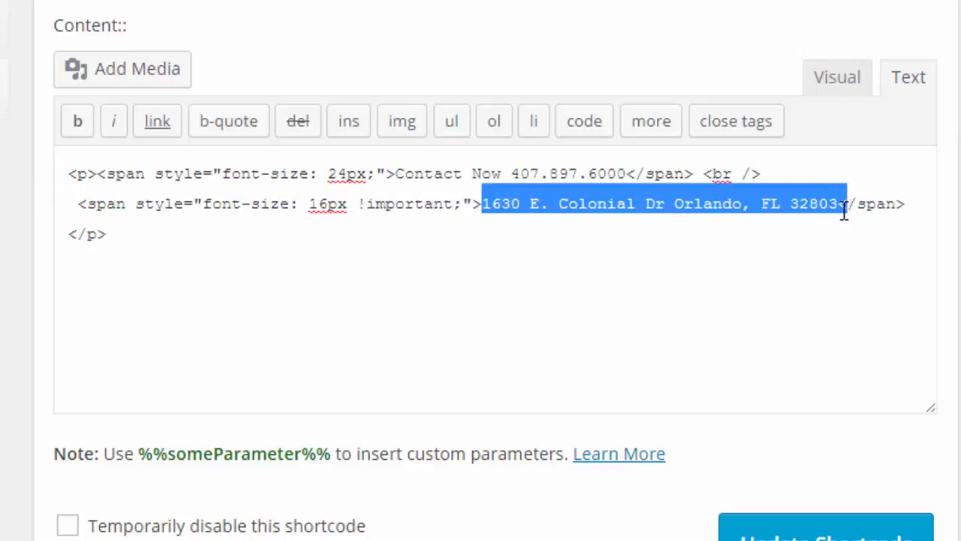
{"action": "left_click", "coordinate": [488, 180]}
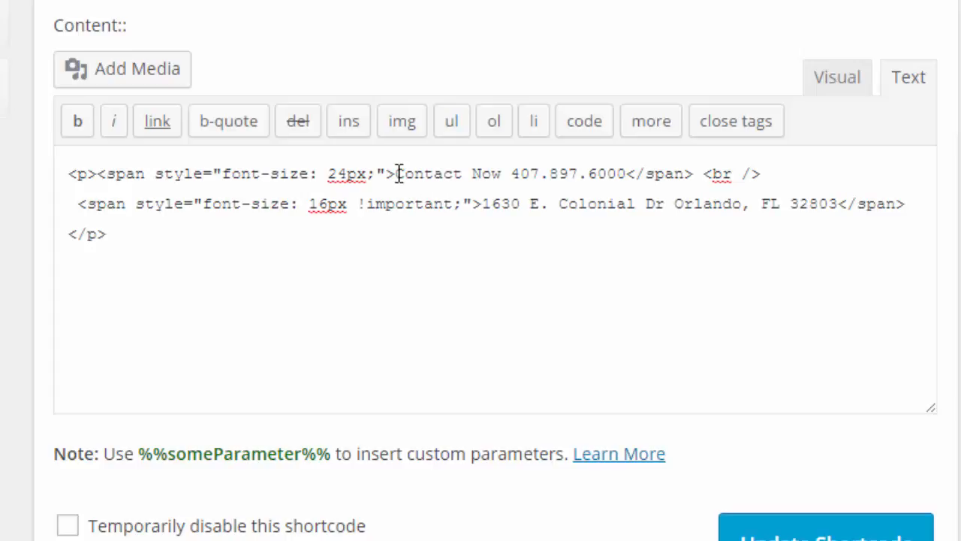
Replace the phone number following "Contact Now" in the location content with the school's new phone number
{"action": "left_click_drag", "start_coordinate": [513, 175], "coordinate": [626, 175]}
{"action": "type", "text": "555-888-777"}
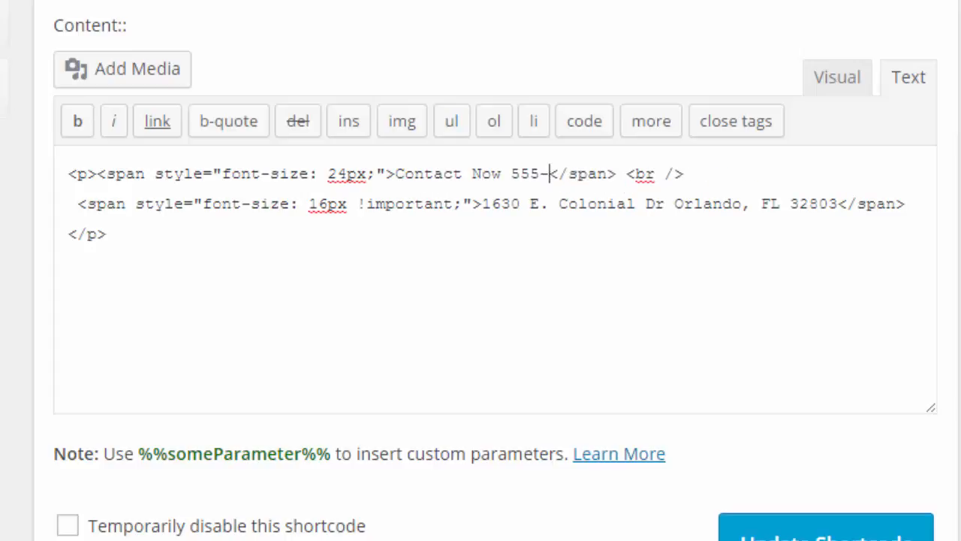
{"action": "type", "text": "7"}
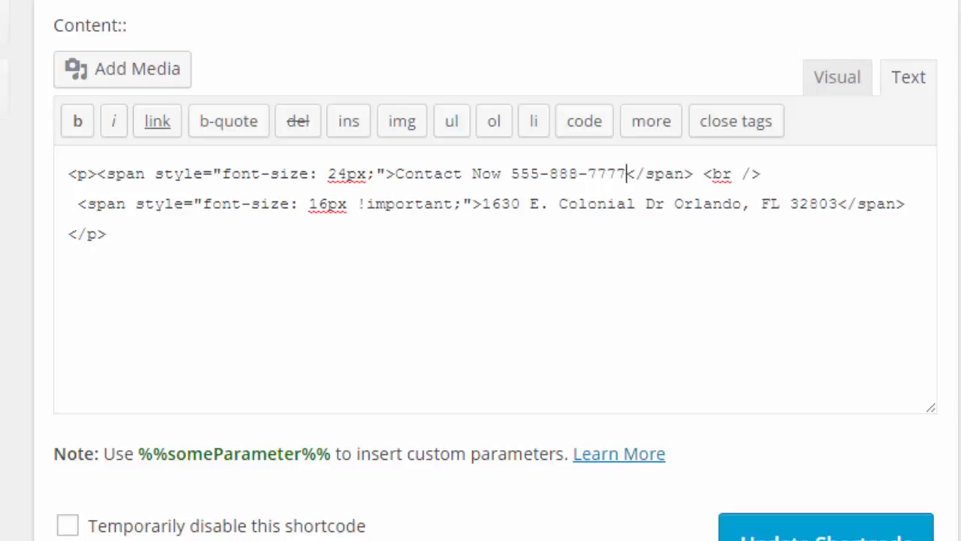
Replace the house number in the location content's address line with the school's new street address and city
{"action": "left_click_drag", "start_coordinate": [482, 203], "coordinate": [836, 202]}
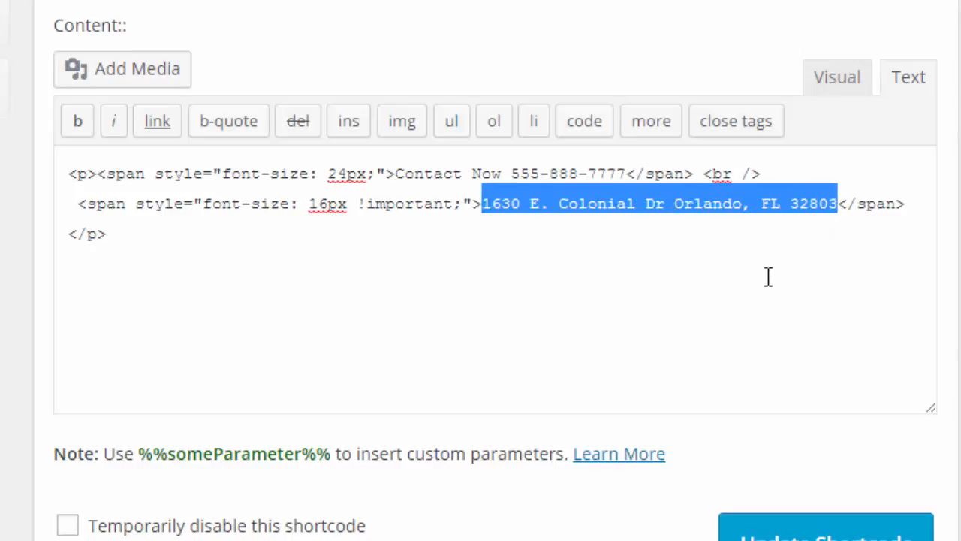
{"action": "left_click", "coordinate": [646, 244]}
{"action": "left_click_drag", "start_coordinate": [481, 204], "coordinate": [838, 201]}
{"action": "left_click", "coordinate": [702, 242]}
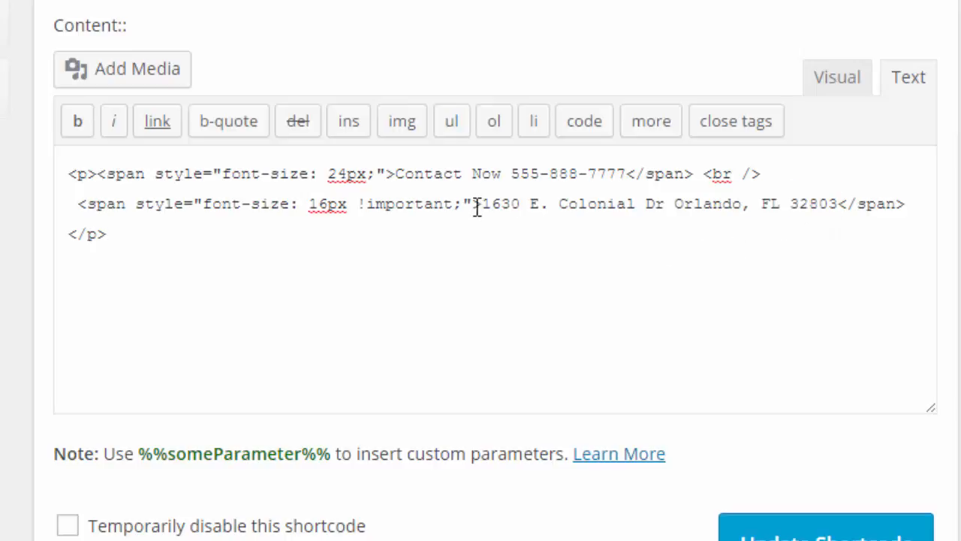
{"action": "left_click_drag", "start_coordinate": [483, 203], "coordinate": [524, 203]}
{"action": "type", "text": "123 Anywh"}
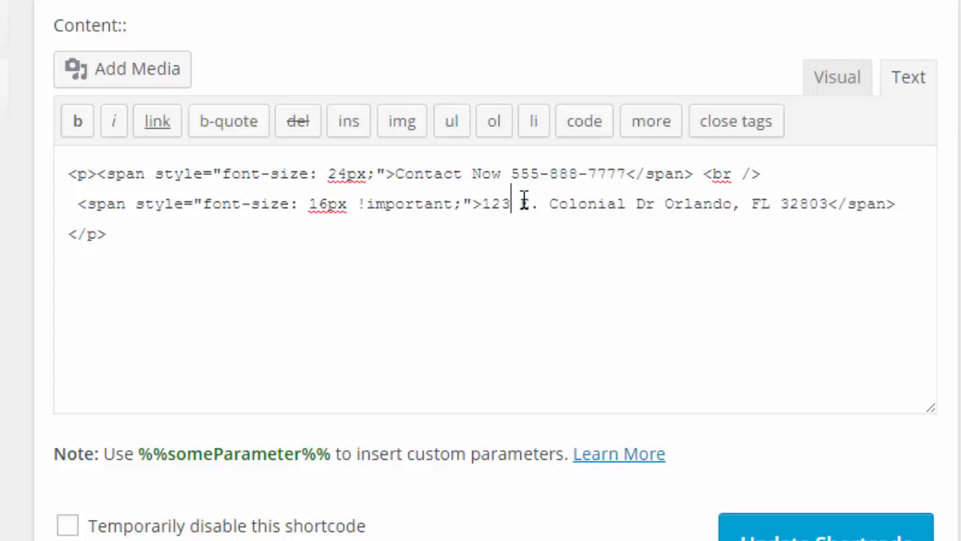
{"action": "type", "text": "ere St. "}
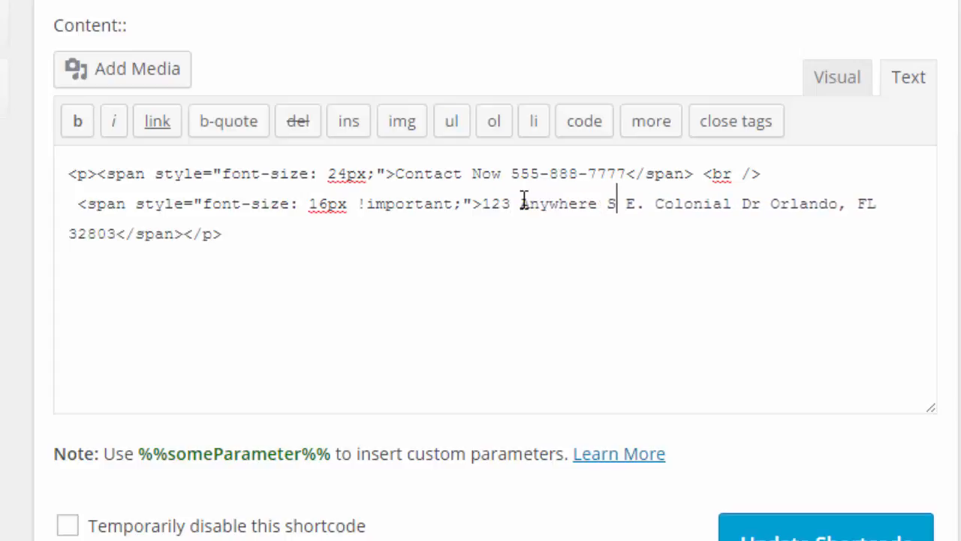
{"action": "type", "text": "Orlando"}
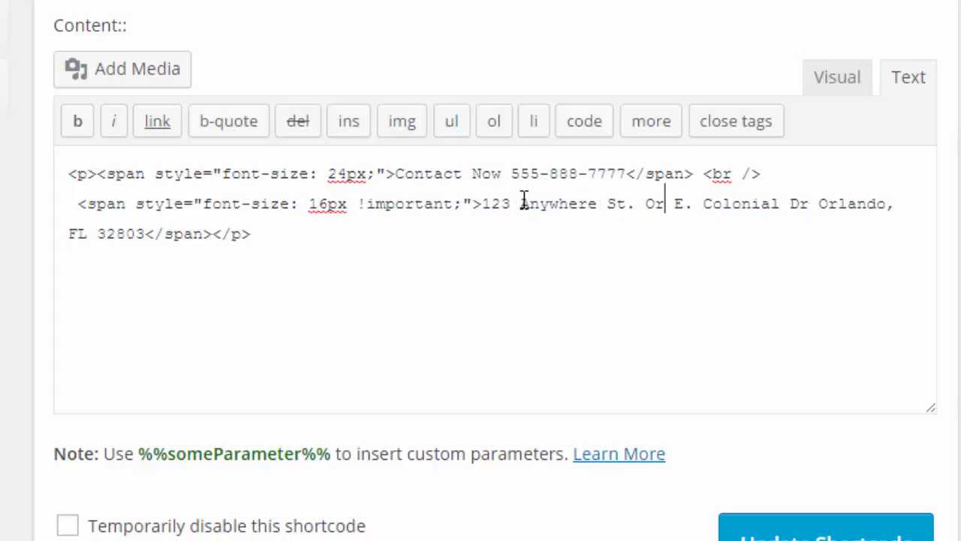
Remove the leftover old street address, duplicate city, state and ZIP code after the new city in the location content's address line
{"action": "key", "text": "Delete"}
{"action": "key", "text": "Delete"}
{"action": "key", "text": "Delete"}
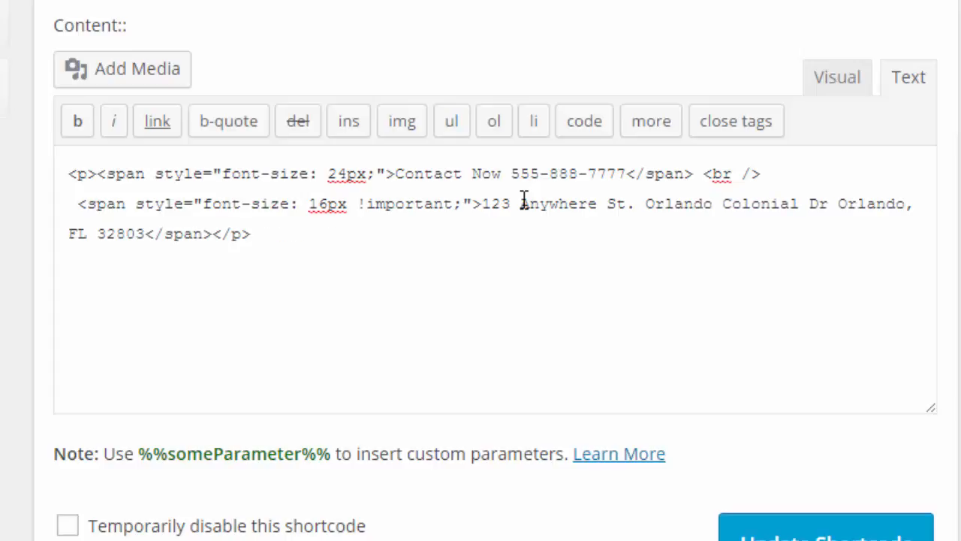
{"action": "key", "text": "Delete"}
{"action": "key", "text": "Delete"}
{"action": "key", "text": "Delete"}
{"action": "key", "text": "Delete"}
{"action": "key", "text": "Delete"}
{"action": "key", "text": "Delete"}
{"action": "key", "text": "Delete"}
{"action": "key", "text": "Delete"}
{"action": "key", "text": "Delete"}
{"action": "key", "text": "Delete"}
{"action": "key", "text": "Delete"}
{"action": "key", "text": "Delete"}
{"action": "key", "text": "Delete"}
{"action": "key", "text": "Delete"}
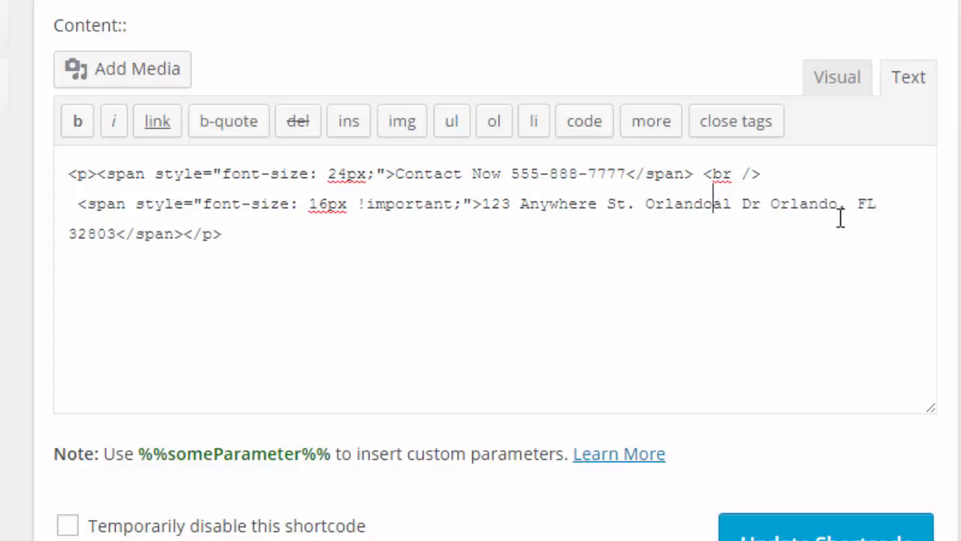
{"action": "key", "text": "Delete"}
{"action": "key", "text": "Delete"}
{"action": "key", "text": "Delete"}
{"action": "key", "text": "Delete"}
{"action": "key", "text": "Delete"}
{"action": "key", "text": "Delete"}
{"action": "key", "text": "Delete"}
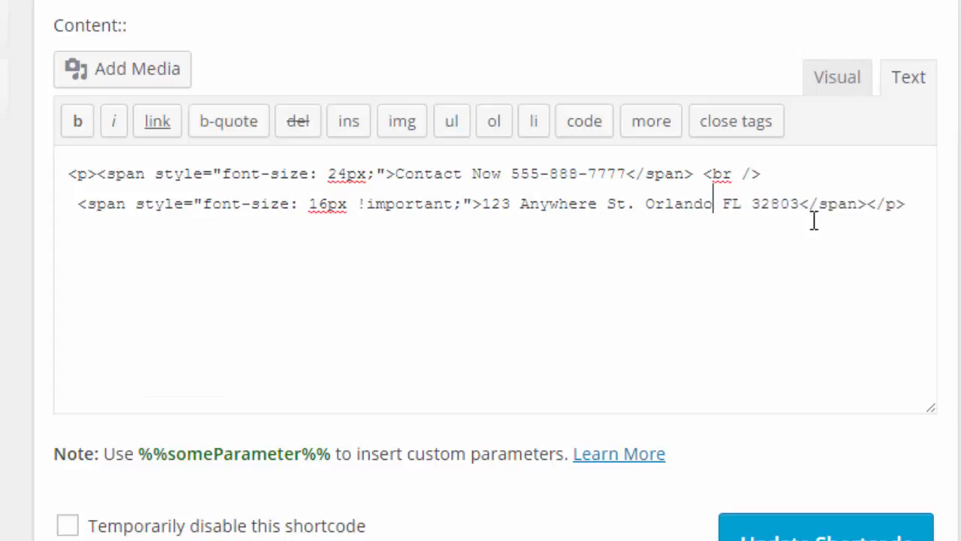
{"action": "left_click_drag", "start_coordinate": [802, 206], "coordinate": [714, 206]}
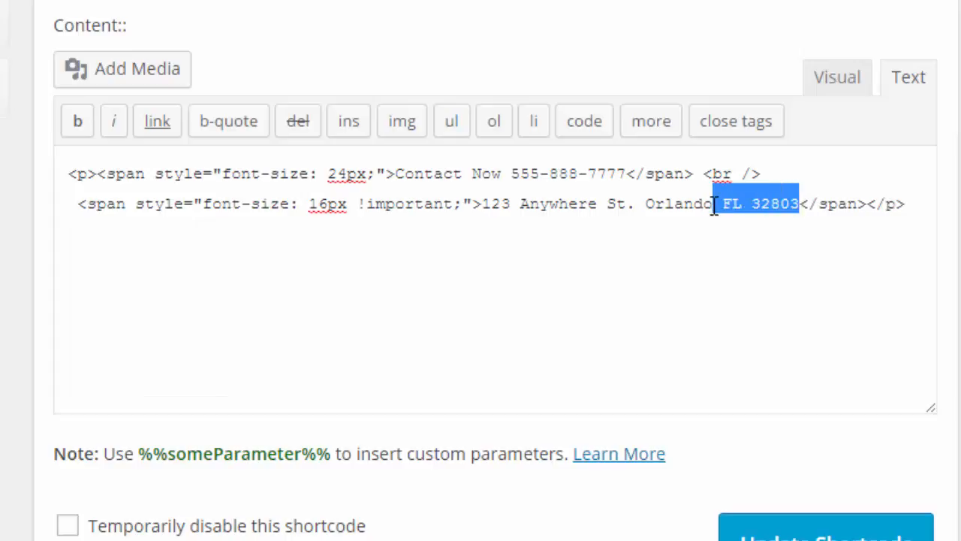
{"action": "key", "text": "Delete"}
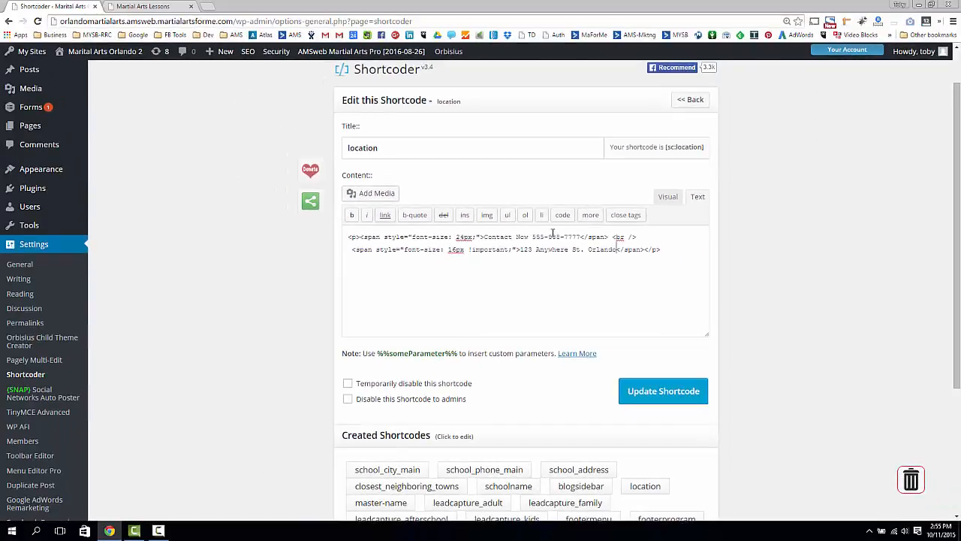
Save the changes to the location shortcode
{"action": "double_click", "coordinate": [371, 148]}
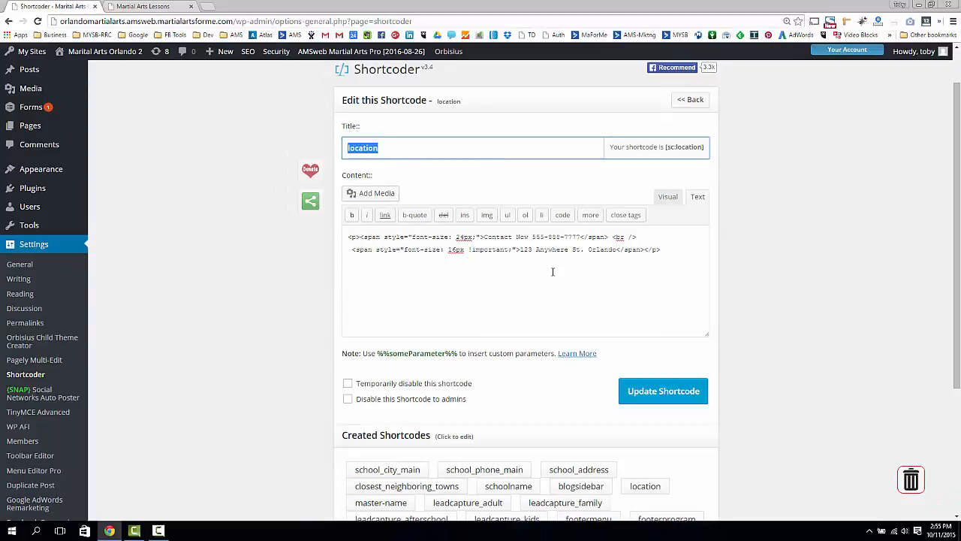
{"action": "left_click", "coordinate": [649, 398]}
{"action": "scroll", "coordinate": [577, 386], "scroll_direction": "down", "scroll_amount": 3}
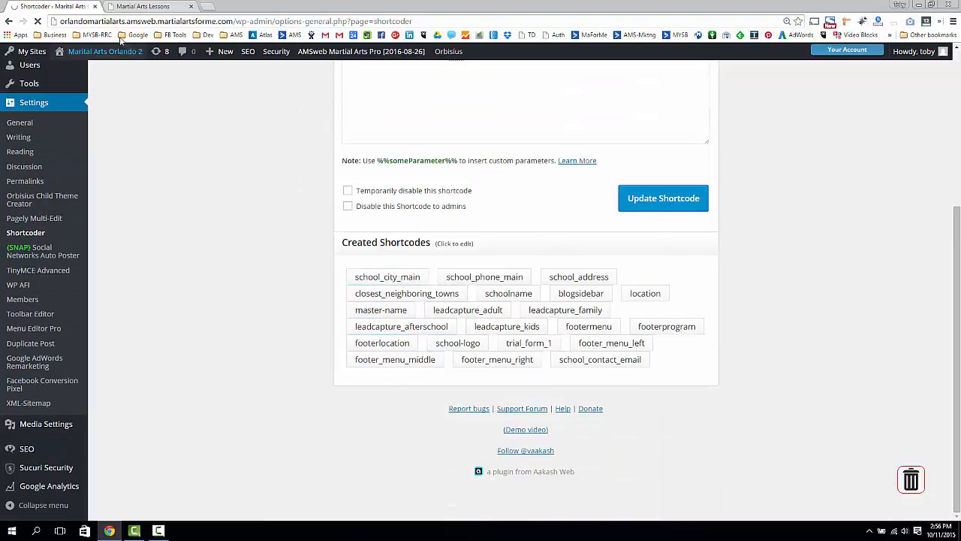
Reload the site's home page and check the contact phone number and address in its header
{"action": "left_click", "coordinate": [146, 6]}
{"action": "left_click", "coordinate": [39, 21]}
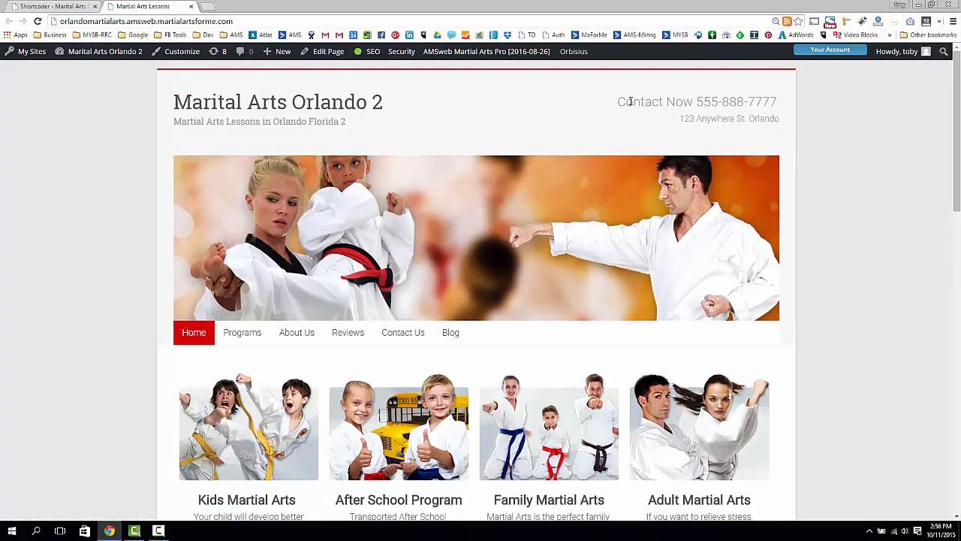
{"action": "left_click_drag", "start_coordinate": [631, 101], "coordinate": [778, 100]}
{"action": "left_click", "coordinate": [703, 132]}
{"action": "left_click_drag", "start_coordinate": [681, 118], "coordinate": [740, 141]}
{"action": "left_click", "coordinate": [719, 138]}
Examine the home page's About The School section for its city mentions and the address, phone number and e-mail in the signature
{"action": "scroll", "coordinate": [713, 136], "scroll_direction": "down", "scroll_amount": 5}
{"action": "scroll", "coordinate": [713, 135], "scroll_direction": "down", "scroll_amount": 4}
{"action": "scroll", "coordinate": [713, 135], "scroll_direction": "up", "scroll_amount": 2}
{"action": "left_click_drag", "start_coordinate": [384, 181], "coordinate": [473, 186]}
{"action": "left_click_drag", "start_coordinate": [491, 223], "coordinate": [446, 378]}
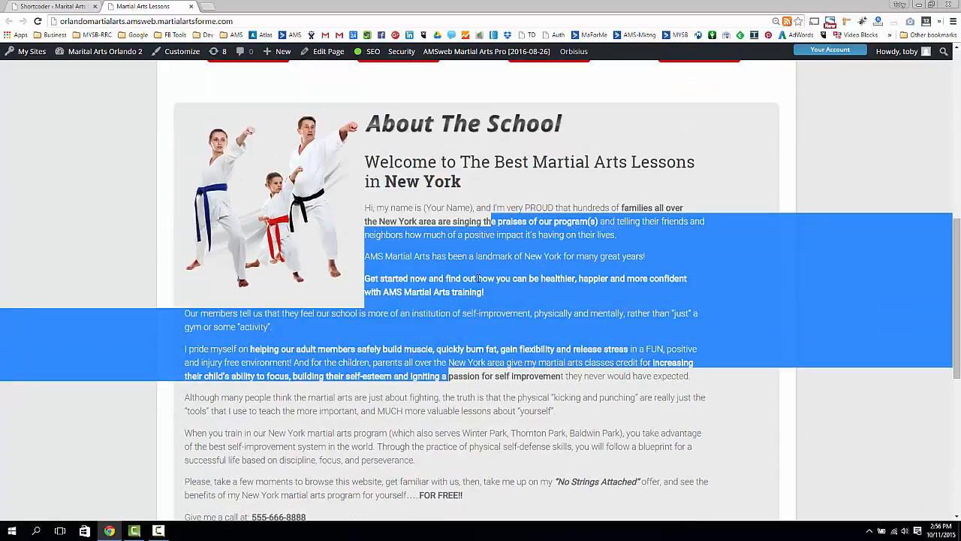
{"action": "scroll", "coordinate": [477, 277], "scroll_direction": "down", "scroll_amount": 4}
{"action": "left_click", "coordinate": [467, 276]}
{"action": "scroll", "coordinate": [419, 310], "scroll_direction": "down", "scroll_amount": 3}
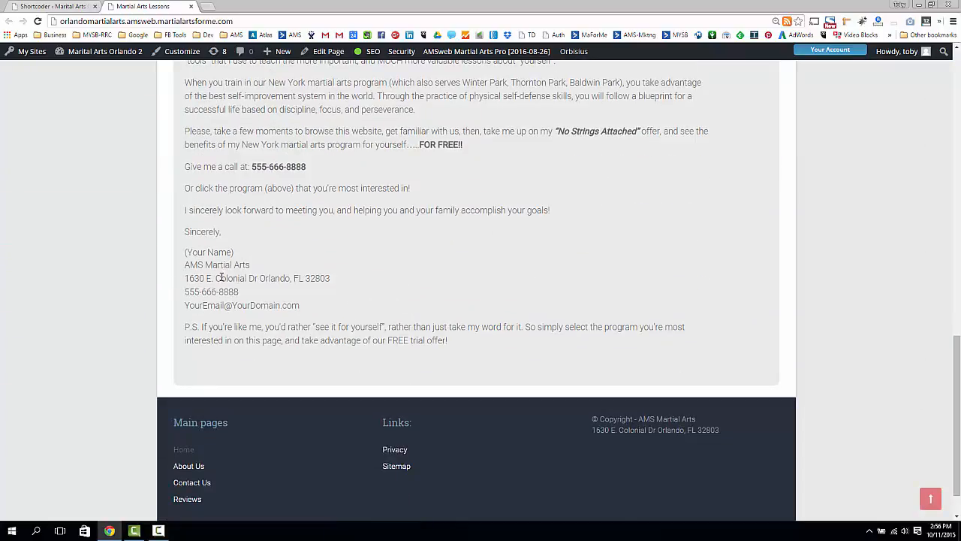
{"action": "triple_click", "coordinate": [221, 277]}
{"action": "triple_click", "coordinate": [193, 292]}
{"action": "triple_click", "coordinate": [182, 308]}
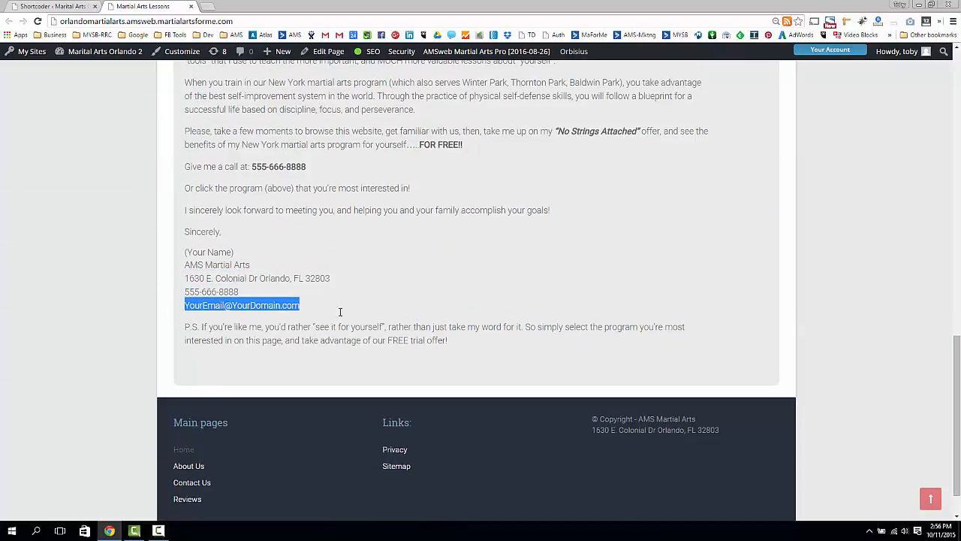
{"action": "left_click", "coordinate": [368, 307]}
{"action": "scroll", "coordinate": [398, 311], "scroll_direction": "up", "scroll_amount": 15}
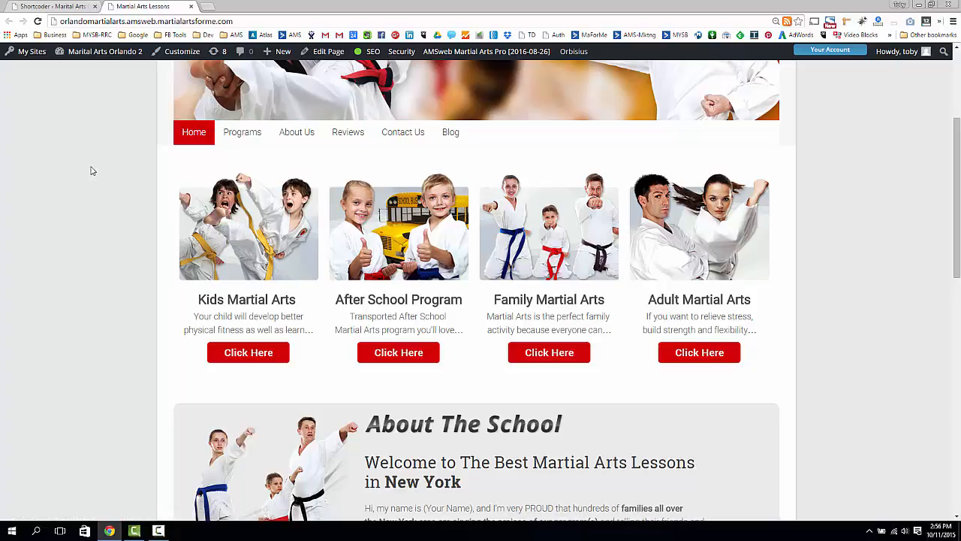
Return to the list of created shortcodes in the Shortcoder settings
{"action": "left_click", "coordinate": [22, 9]}
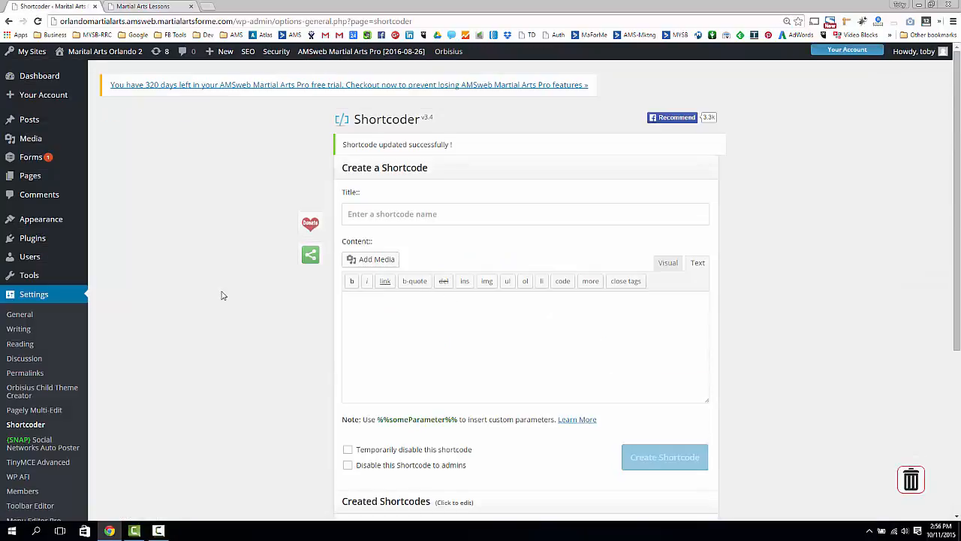
{"action": "scroll", "coordinate": [222, 295], "scroll_direction": "down", "scroll_amount": 3}
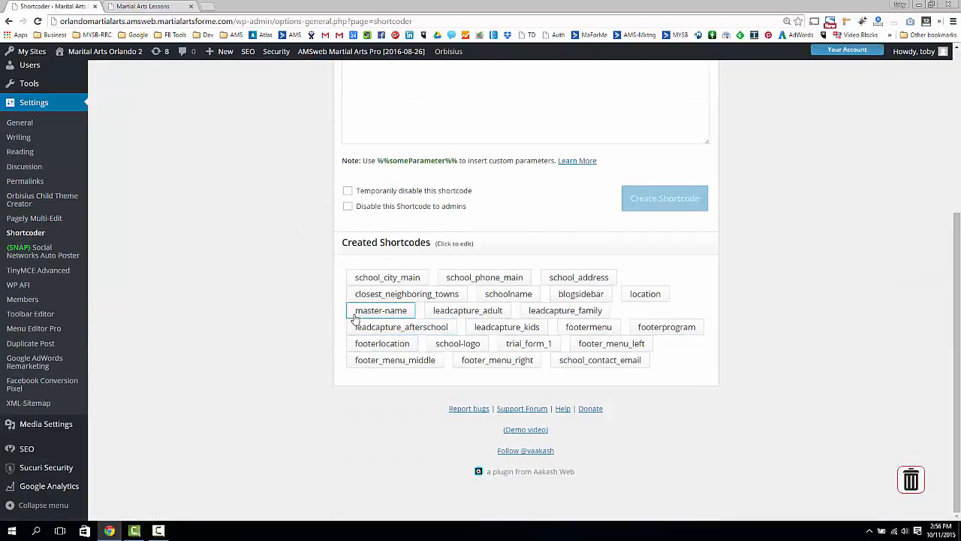